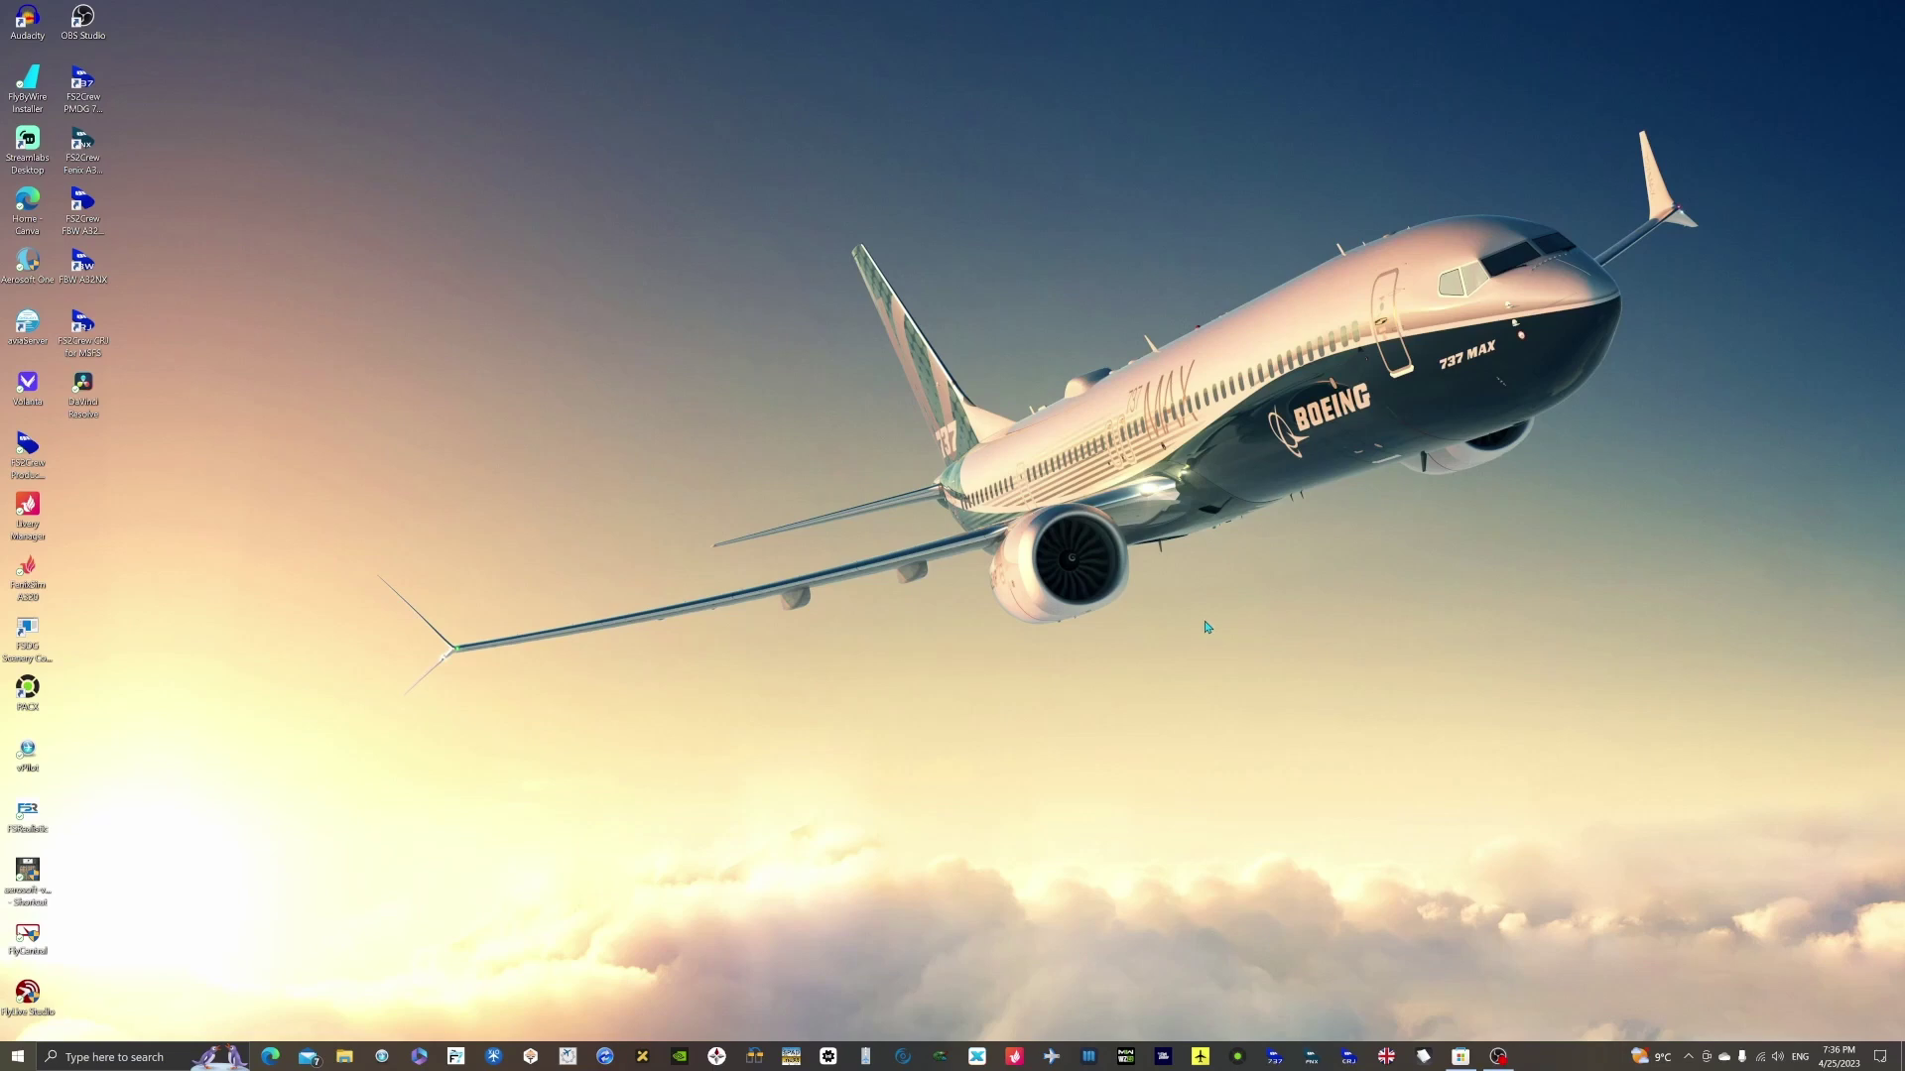
Step: In Microsoft Store's Library, resume the paused Flight Simulator update and let the 550 MB download finish
{"action": "left_click", "coordinate": [18, 1059]}
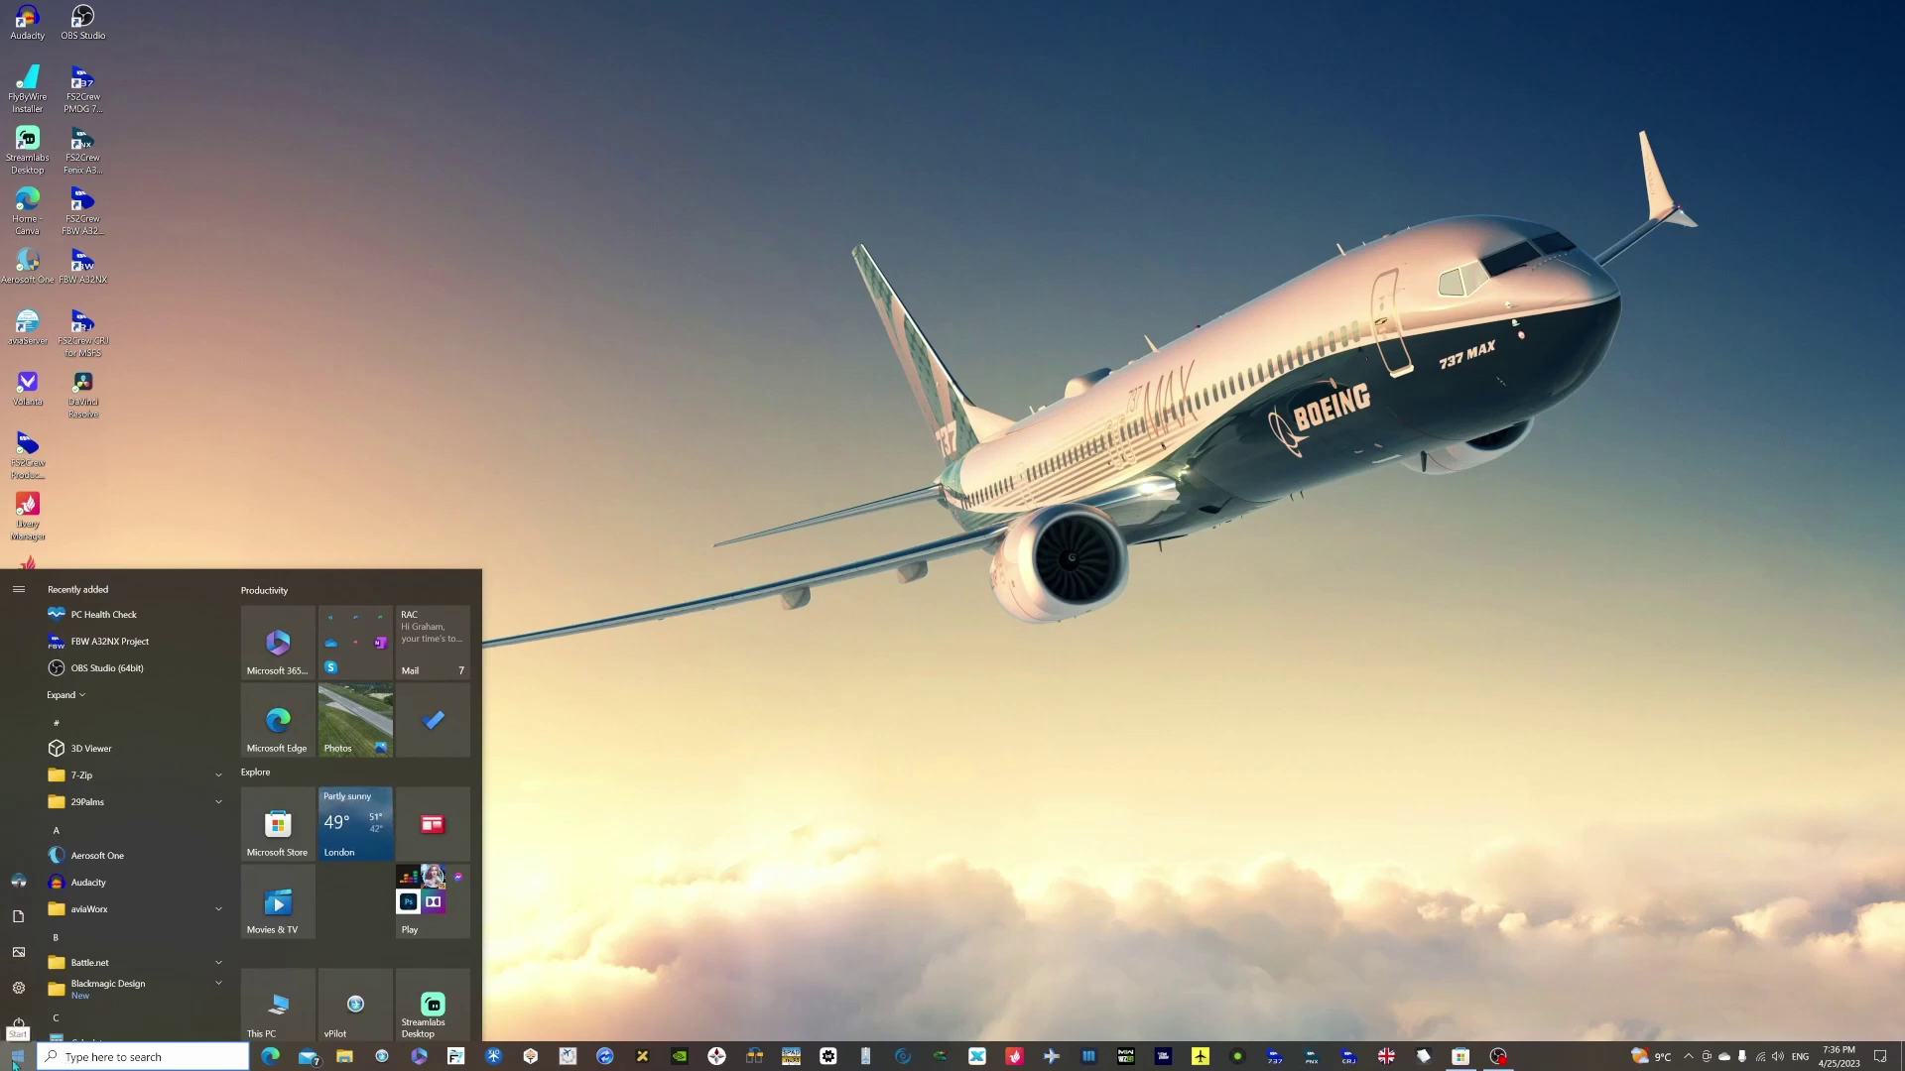
{"action": "left_click", "coordinate": [271, 836]}
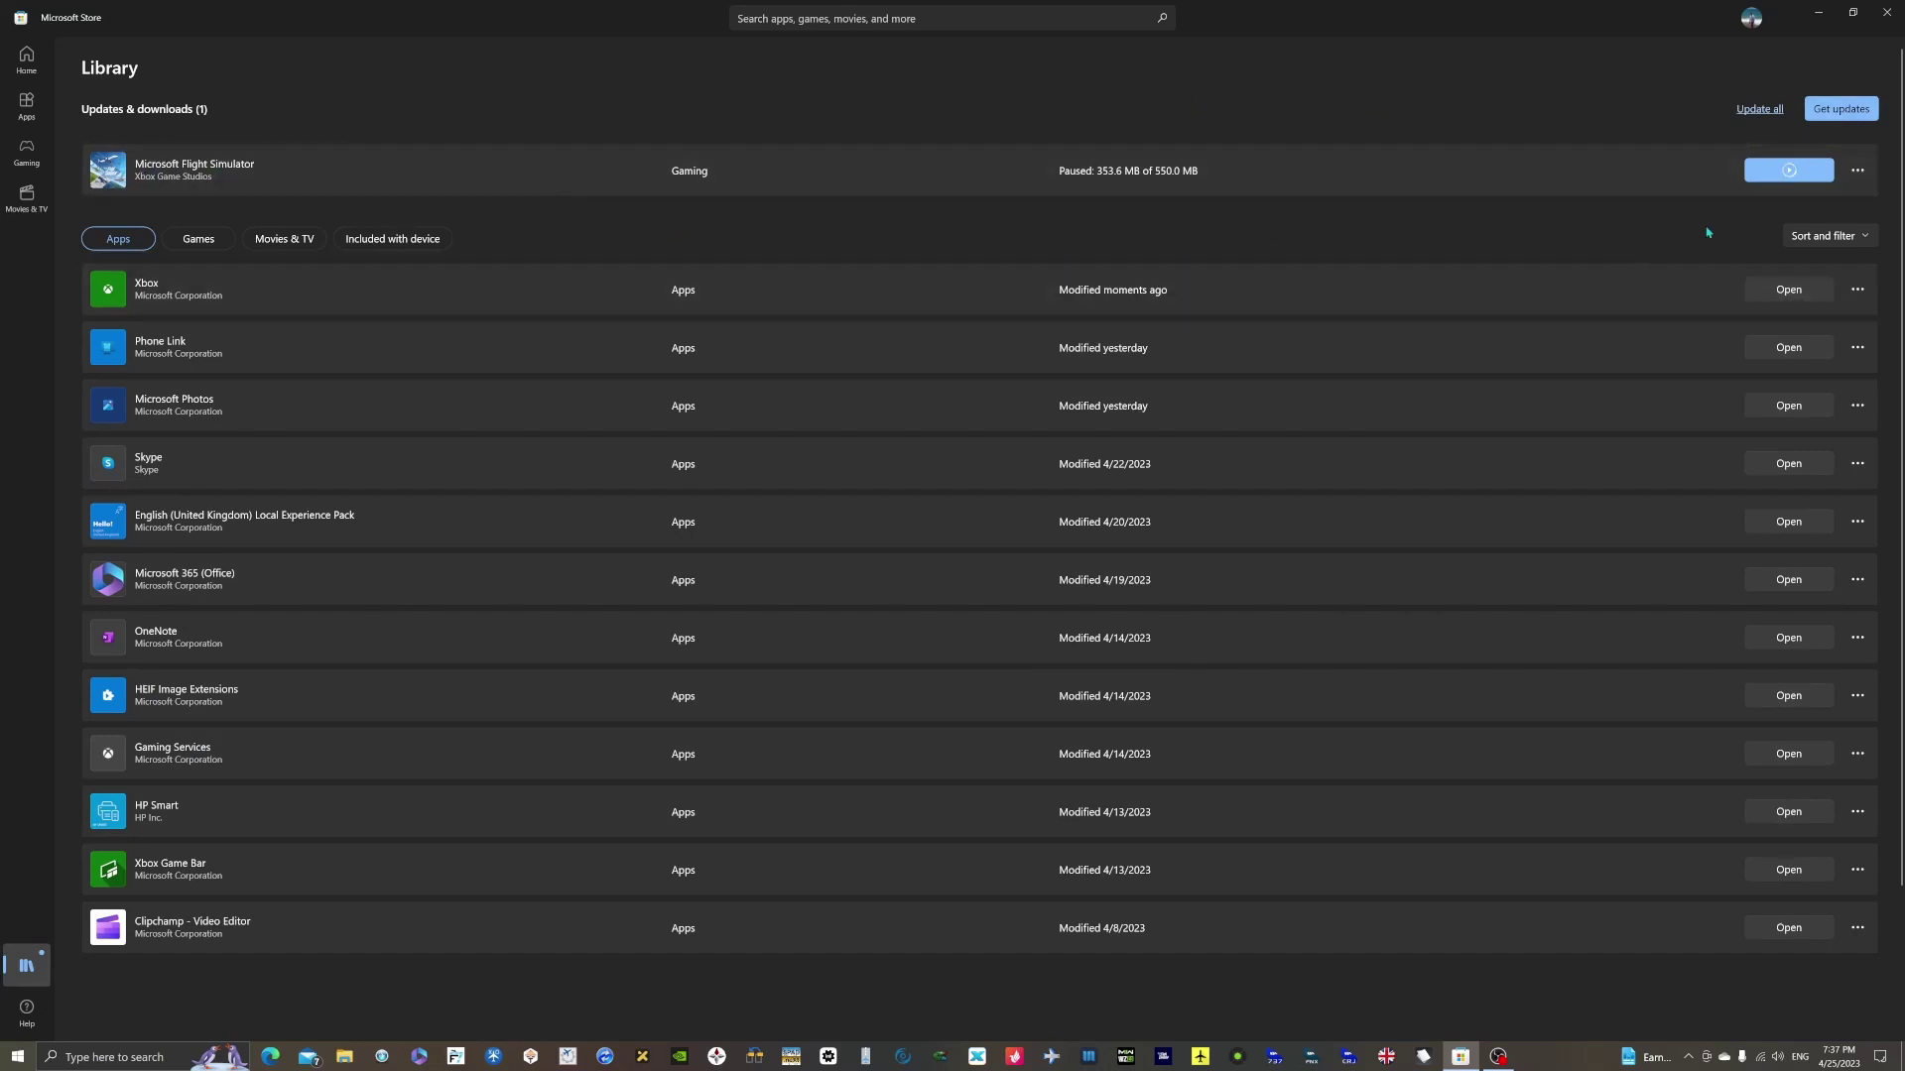
{"action": "left_click", "coordinate": [1791, 172]}
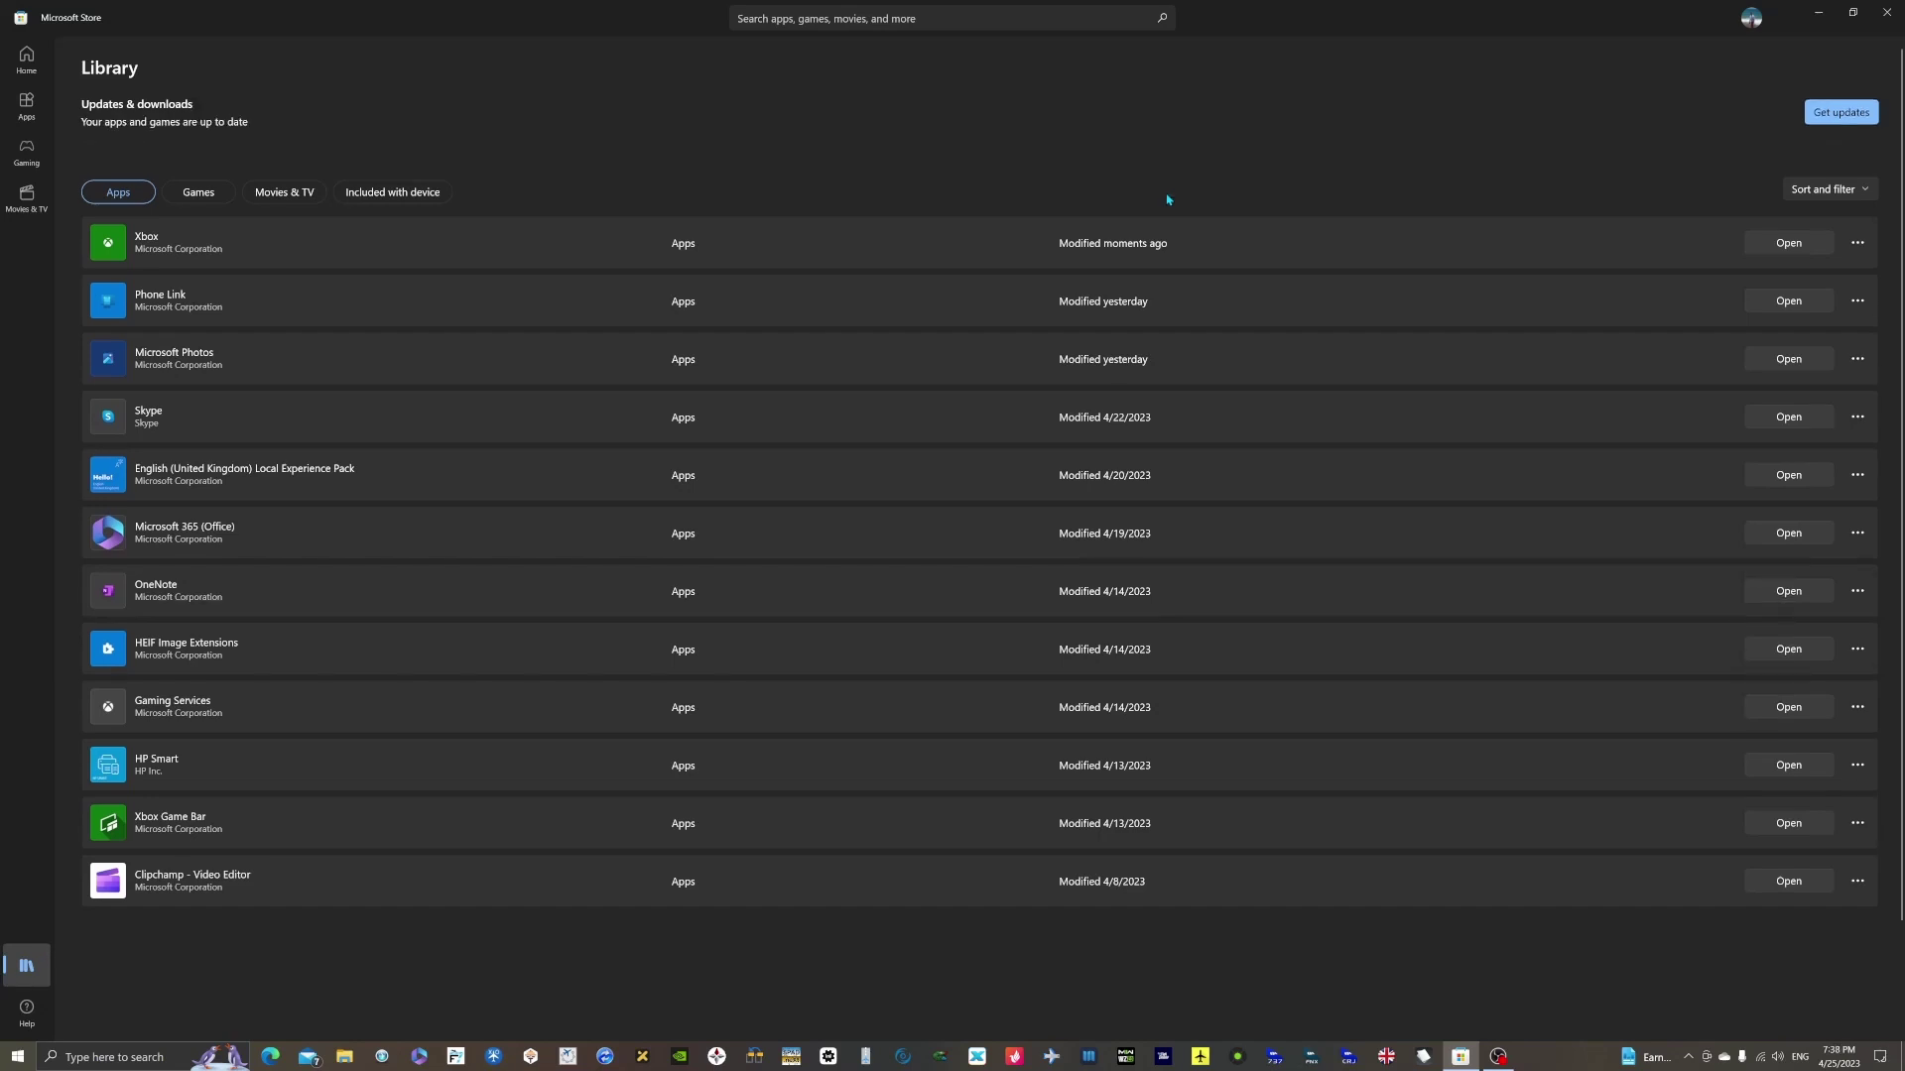
Step: Rename the Community folder in SSD (F:) > MSFS Community to Community.old and close Explorer
{"action": "left_click", "coordinate": [1887, 13]}
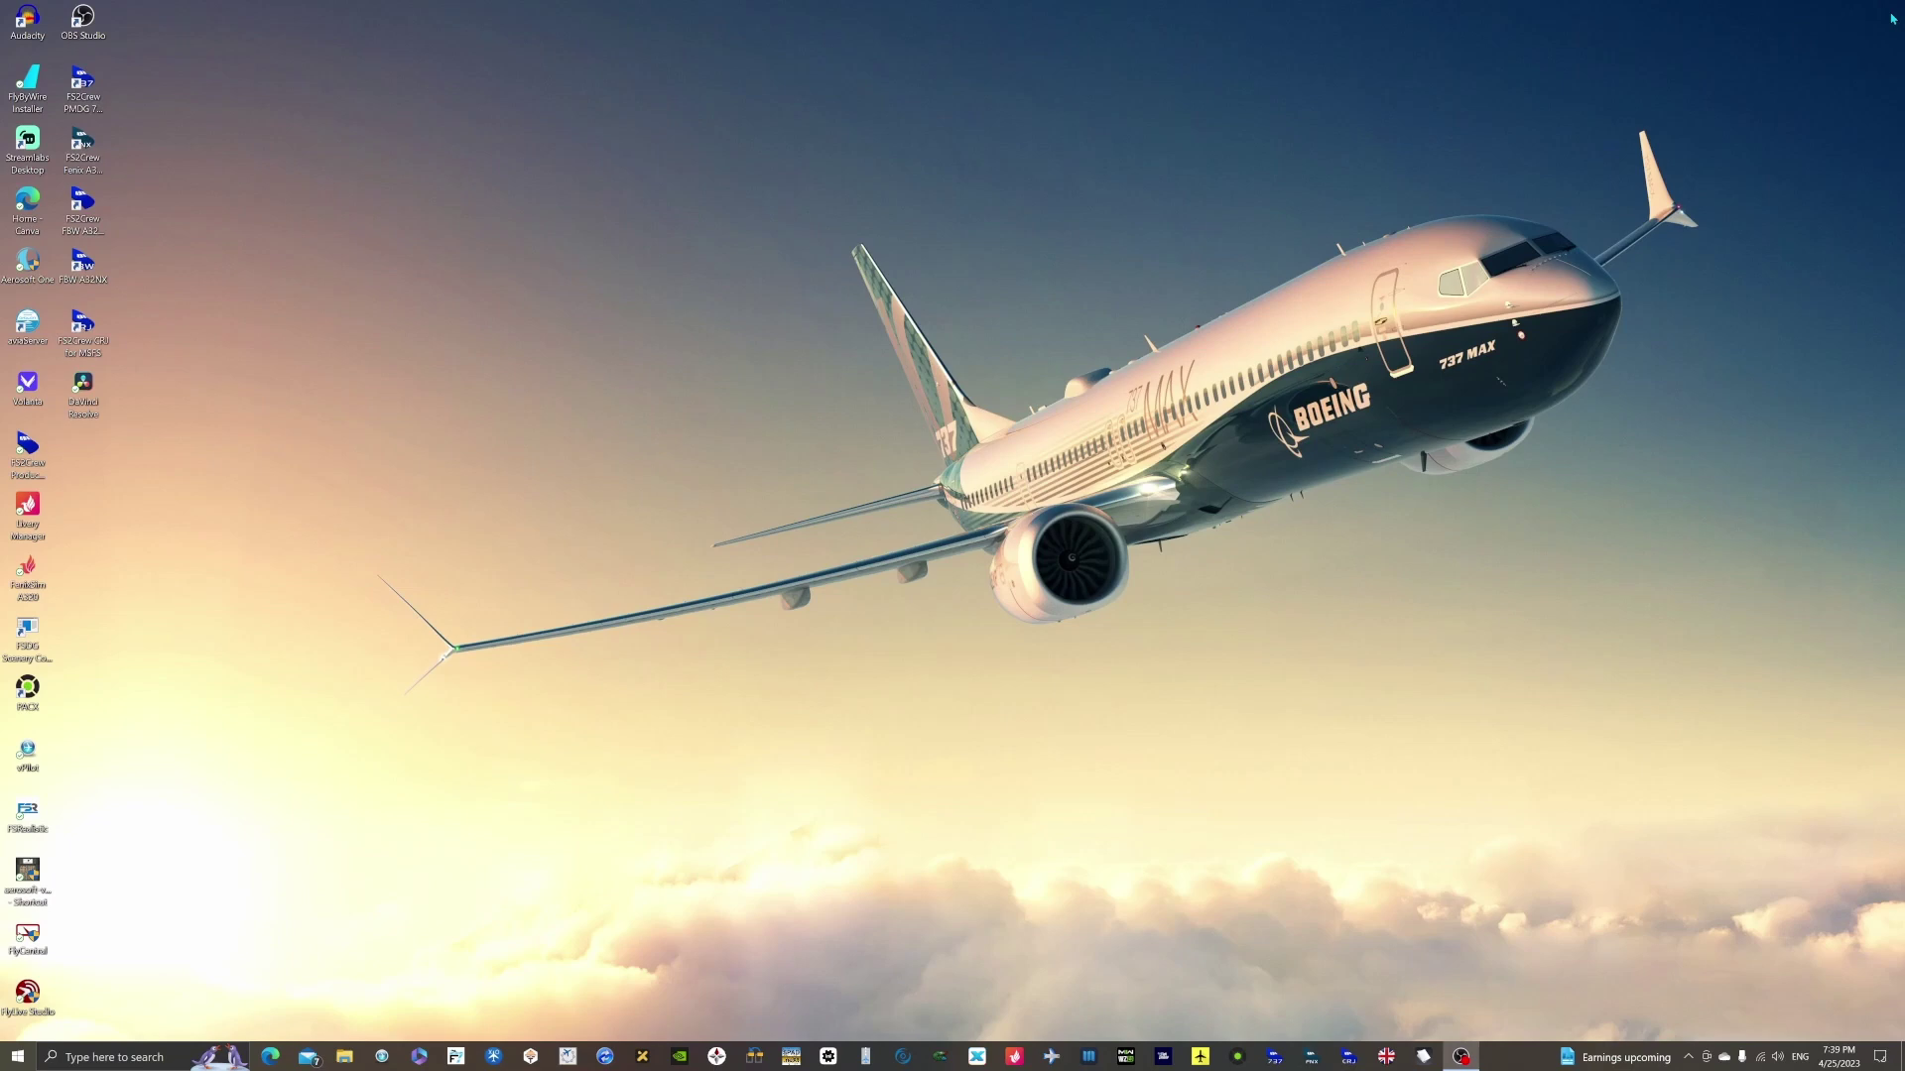
{"action": "left_click", "coordinate": [345, 1058]}
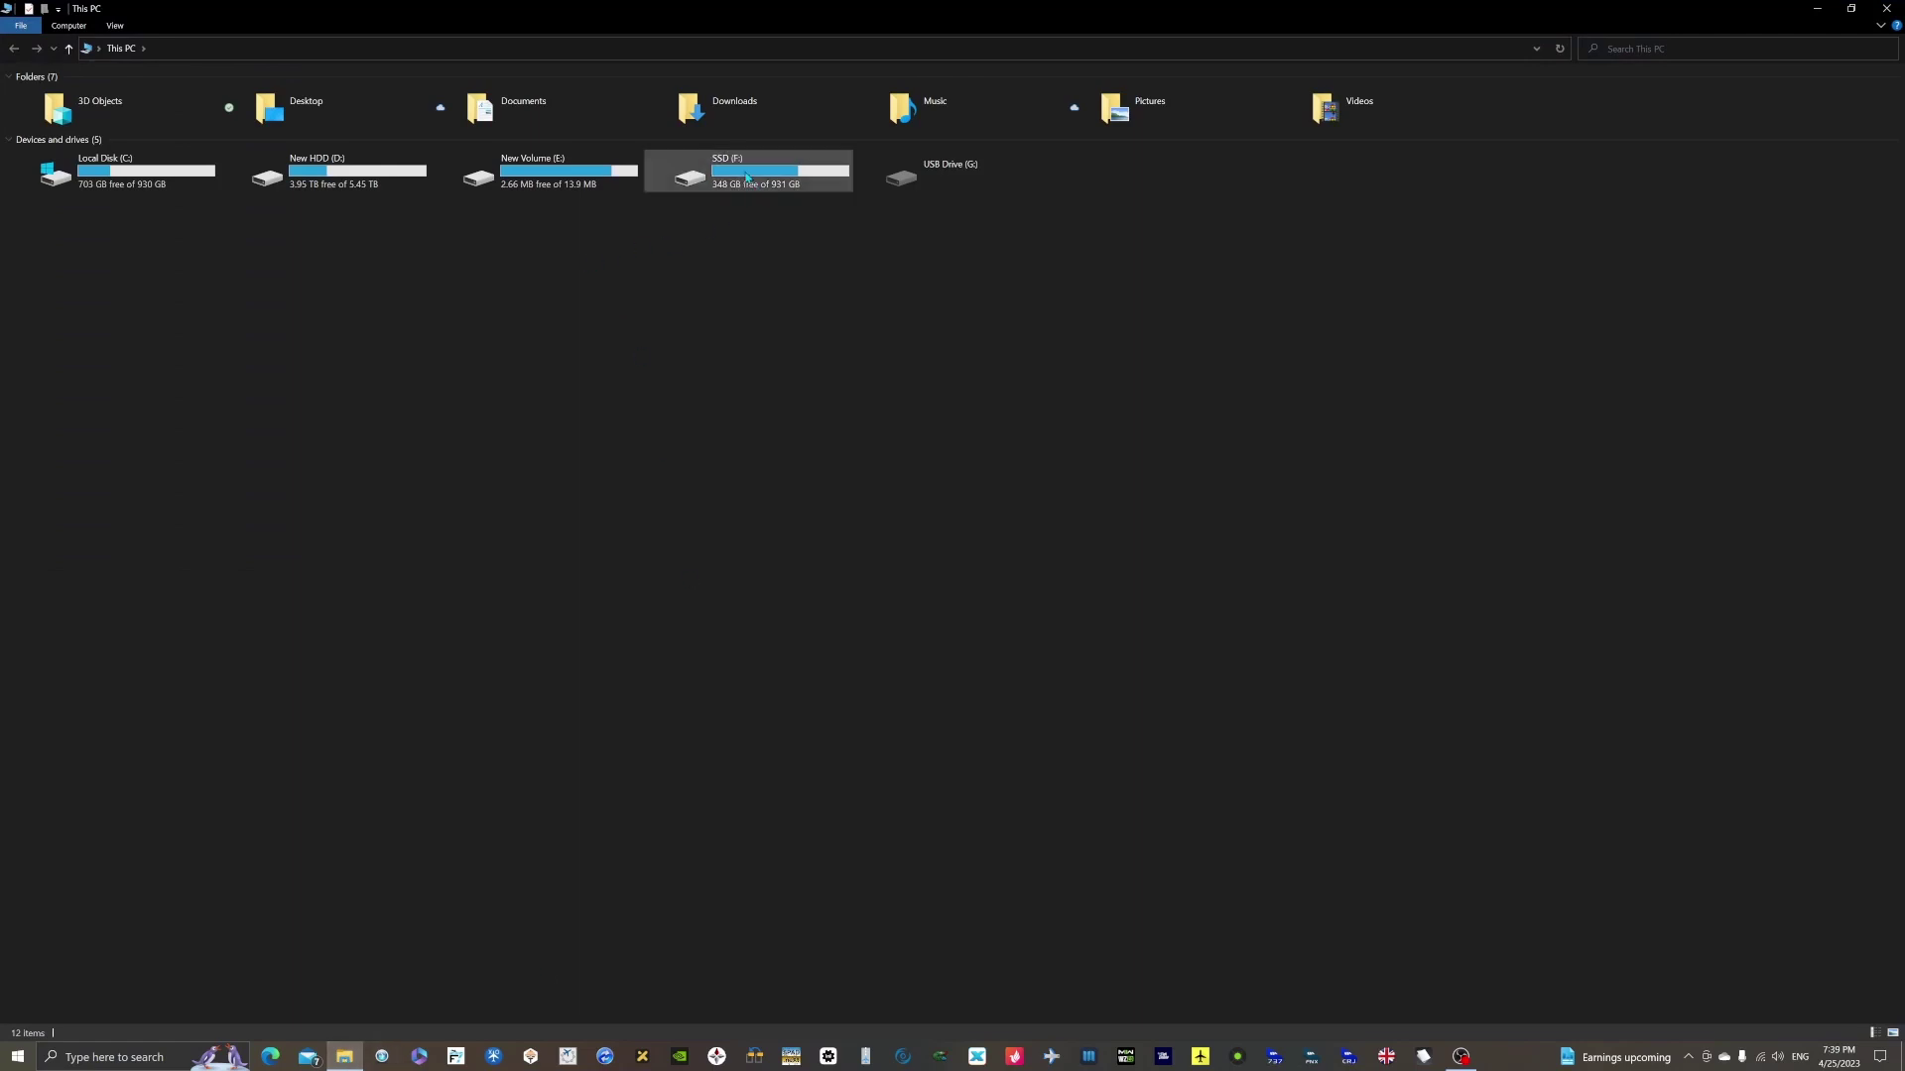
{"action": "double_click", "coordinate": [749, 174]}
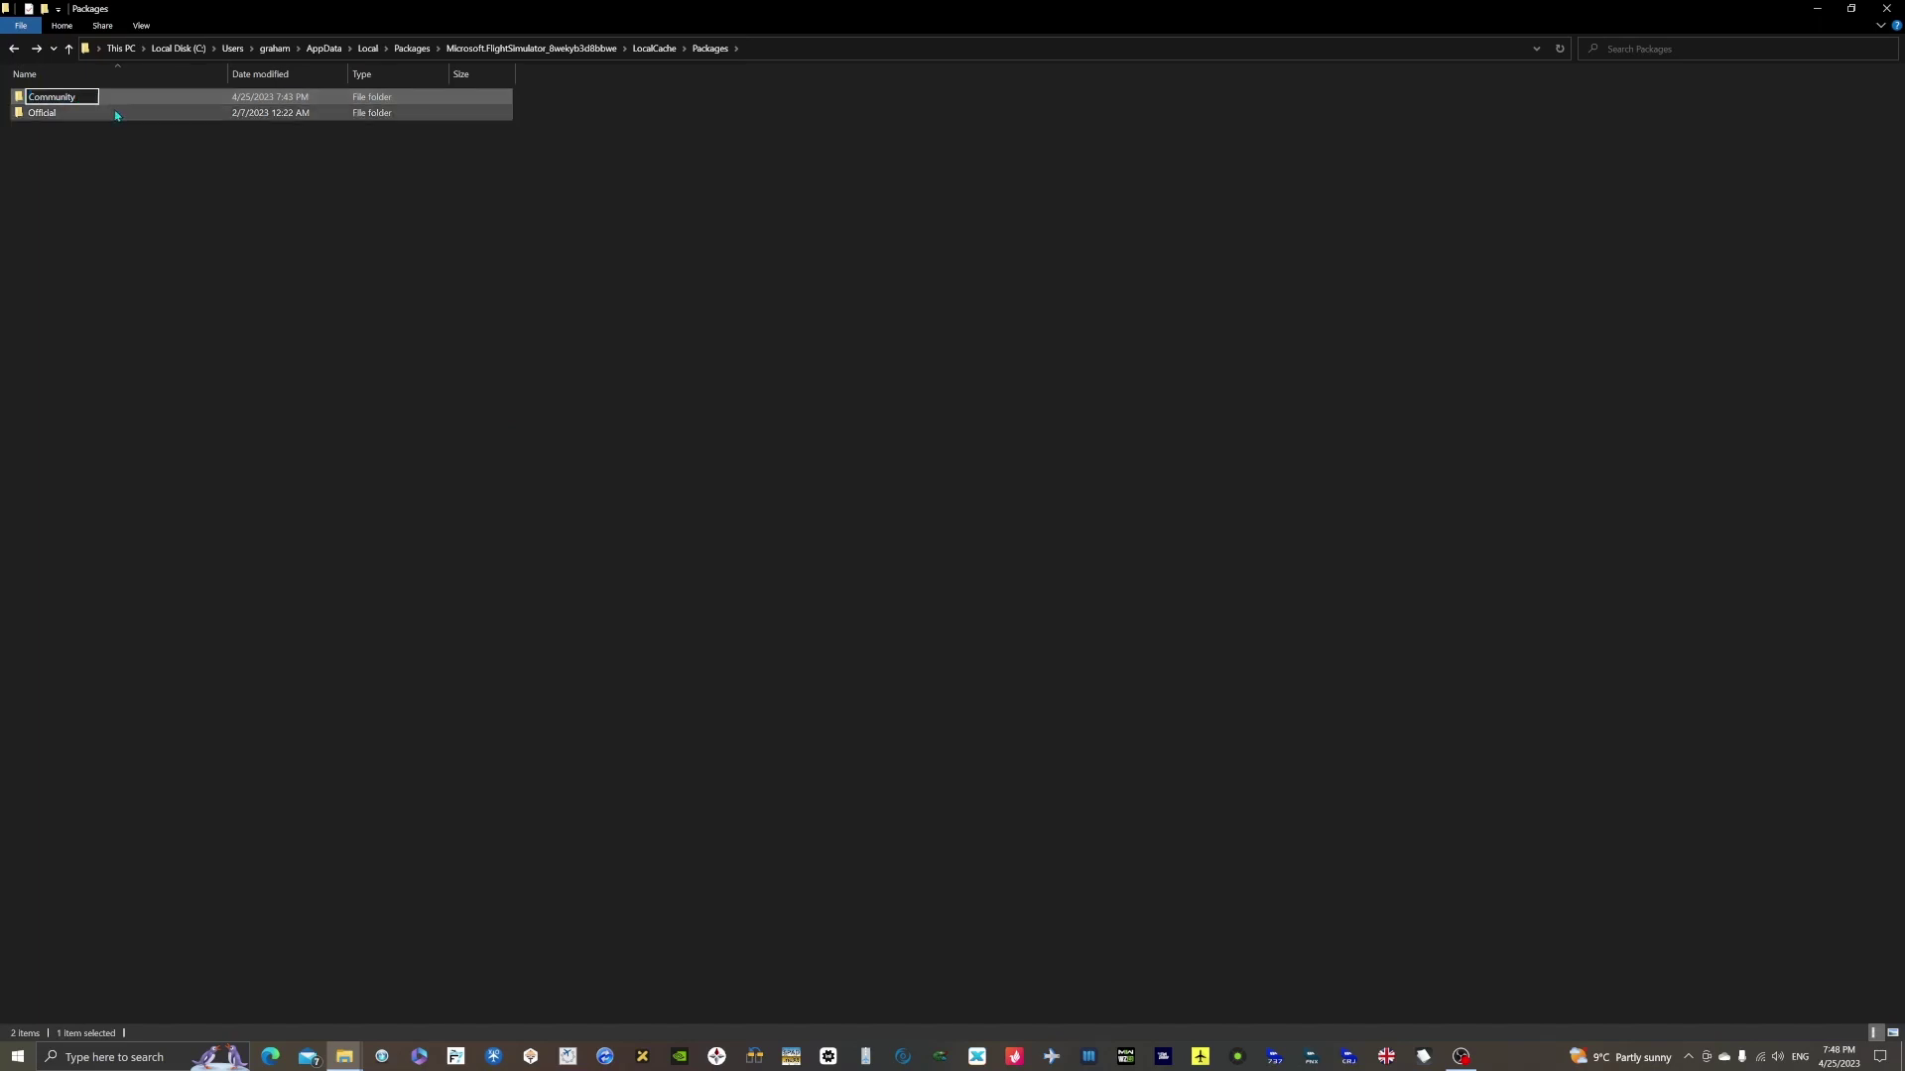
{"action": "type", "text": ".old"}
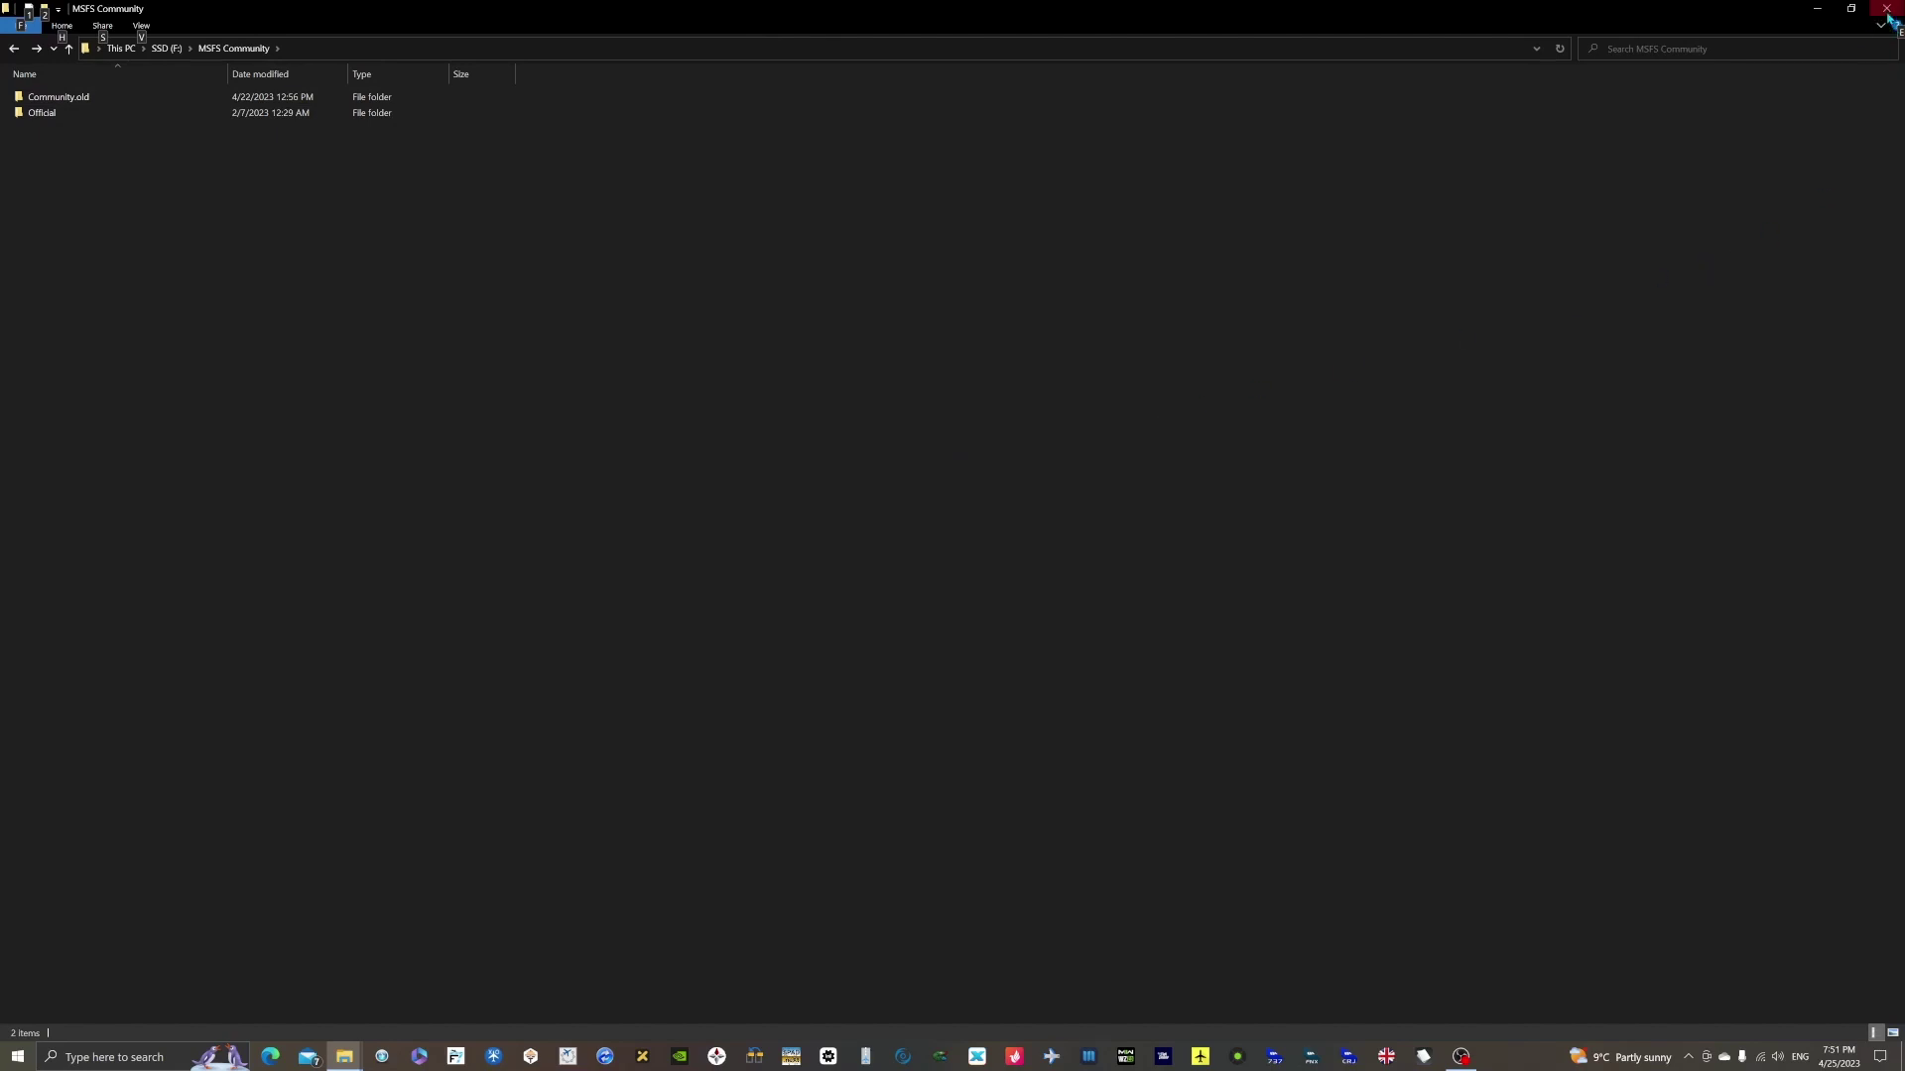
{"action": "left_click", "coordinate": [1887, 8]}
{"action": "left_click", "coordinate": [1887, 8]}
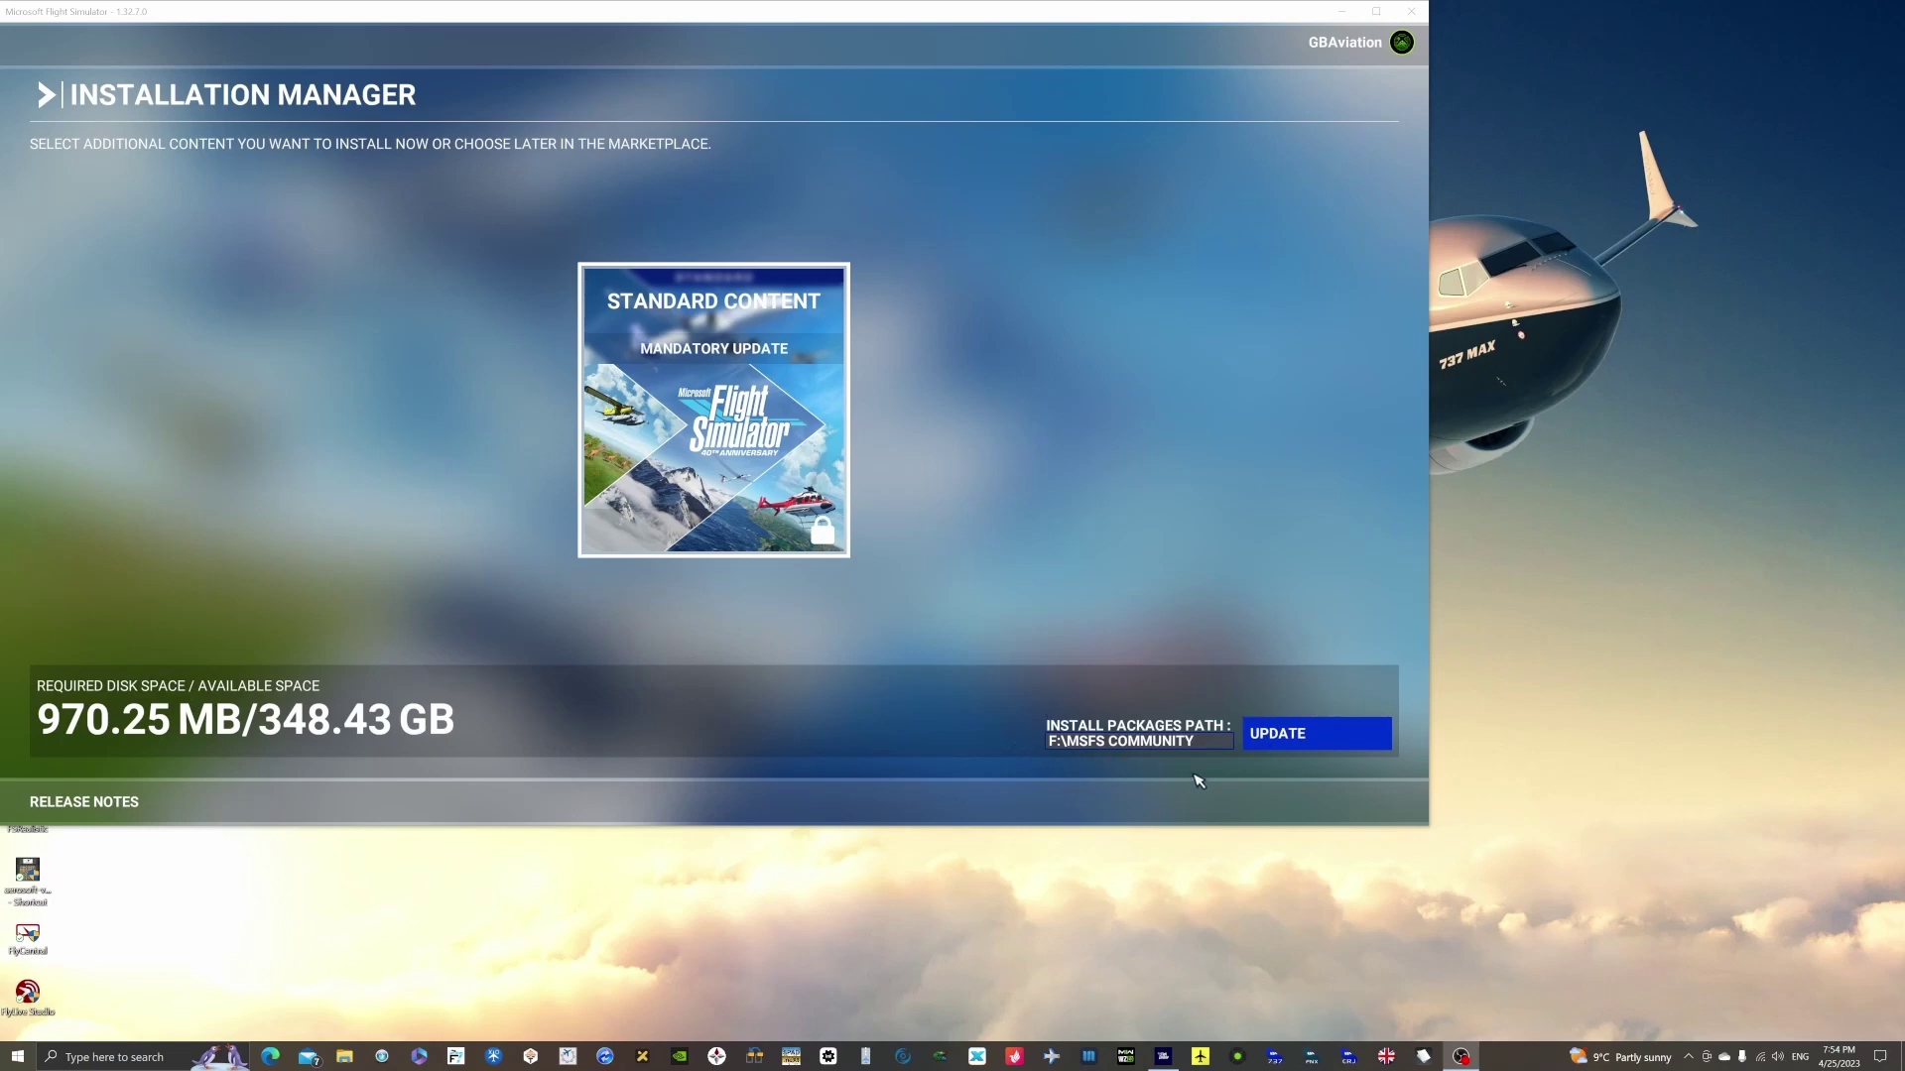
Step: Run the 970.25 MB mandatory Standard Content update and wait for the Welcome screen
{"action": "left_click", "coordinate": [1285, 739]}
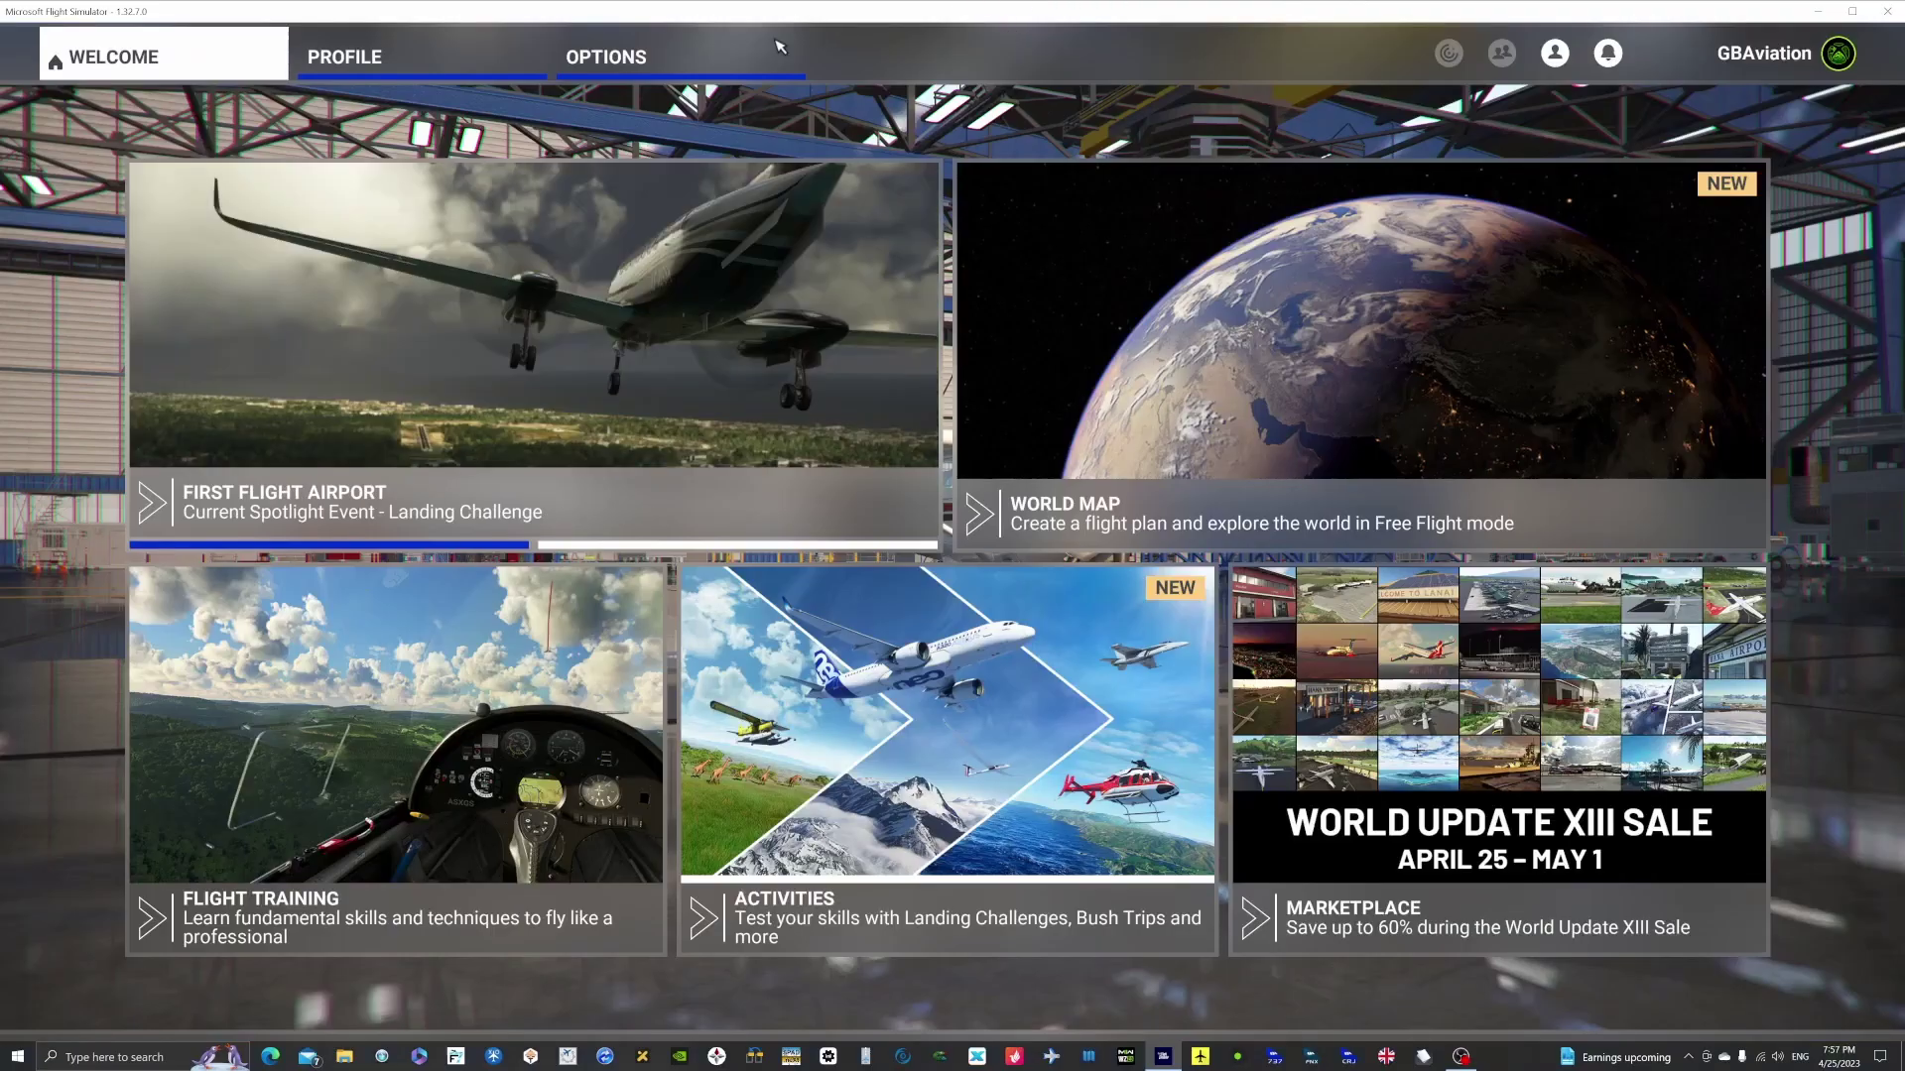
Step: Get and download the free World Update XIII: Oceania & Antarctica from the Marketplace World category
{"action": "left_click", "coordinate": [1379, 685]}
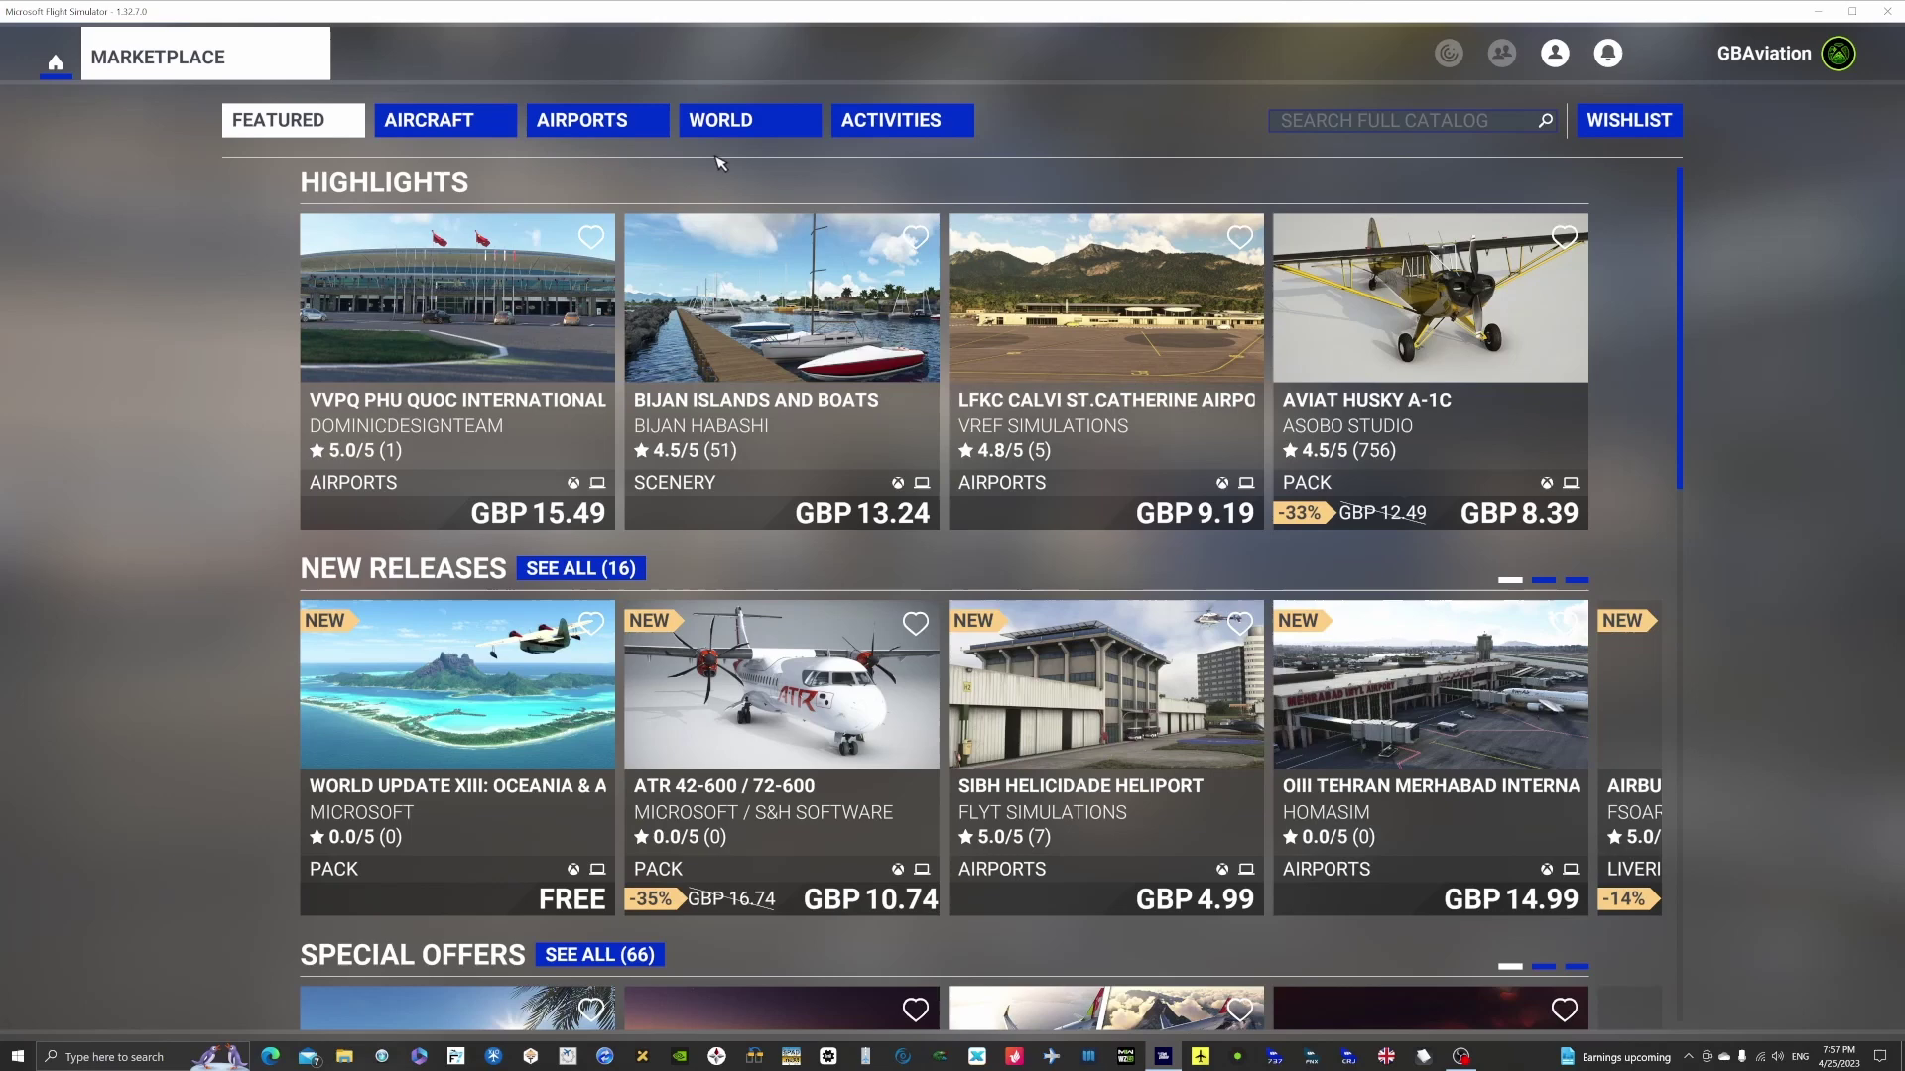
{"action": "left_click", "coordinate": [734, 123]}
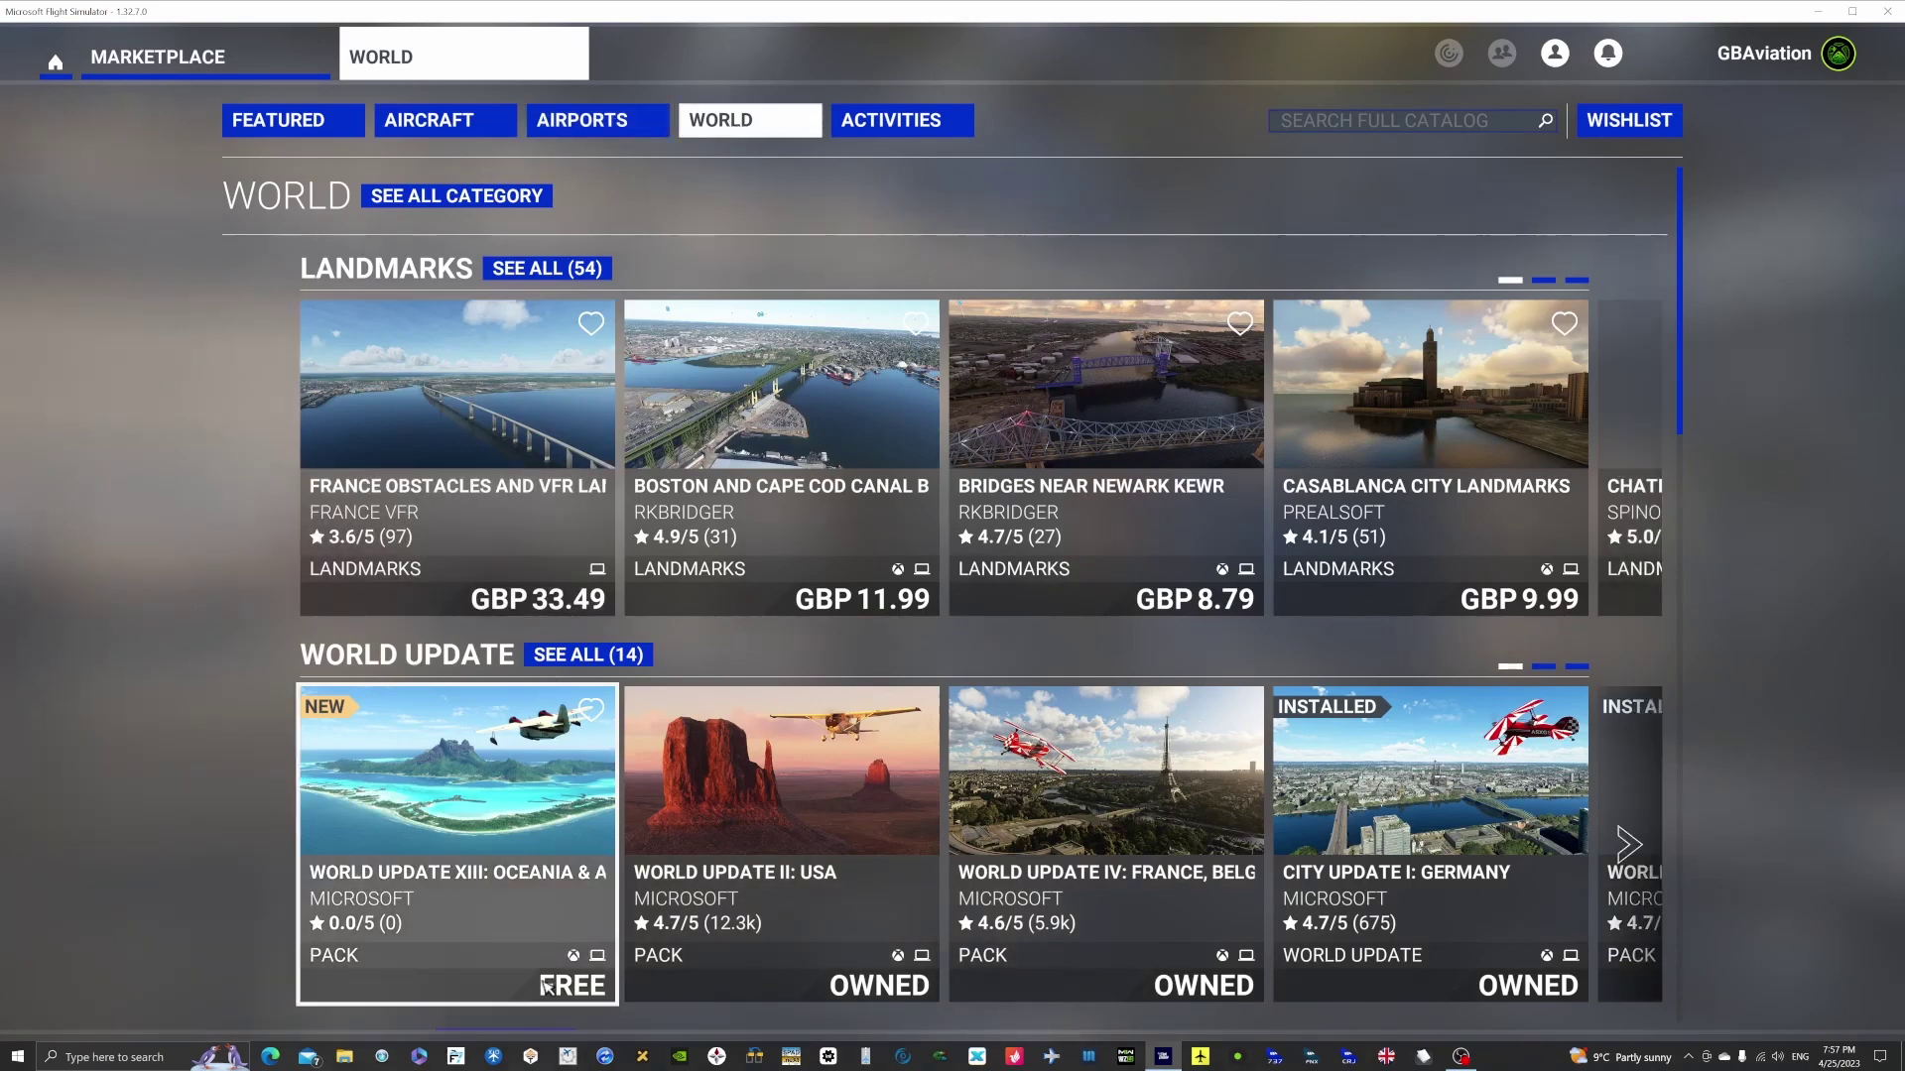
{"action": "left_click", "coordinate": [476, 843]}
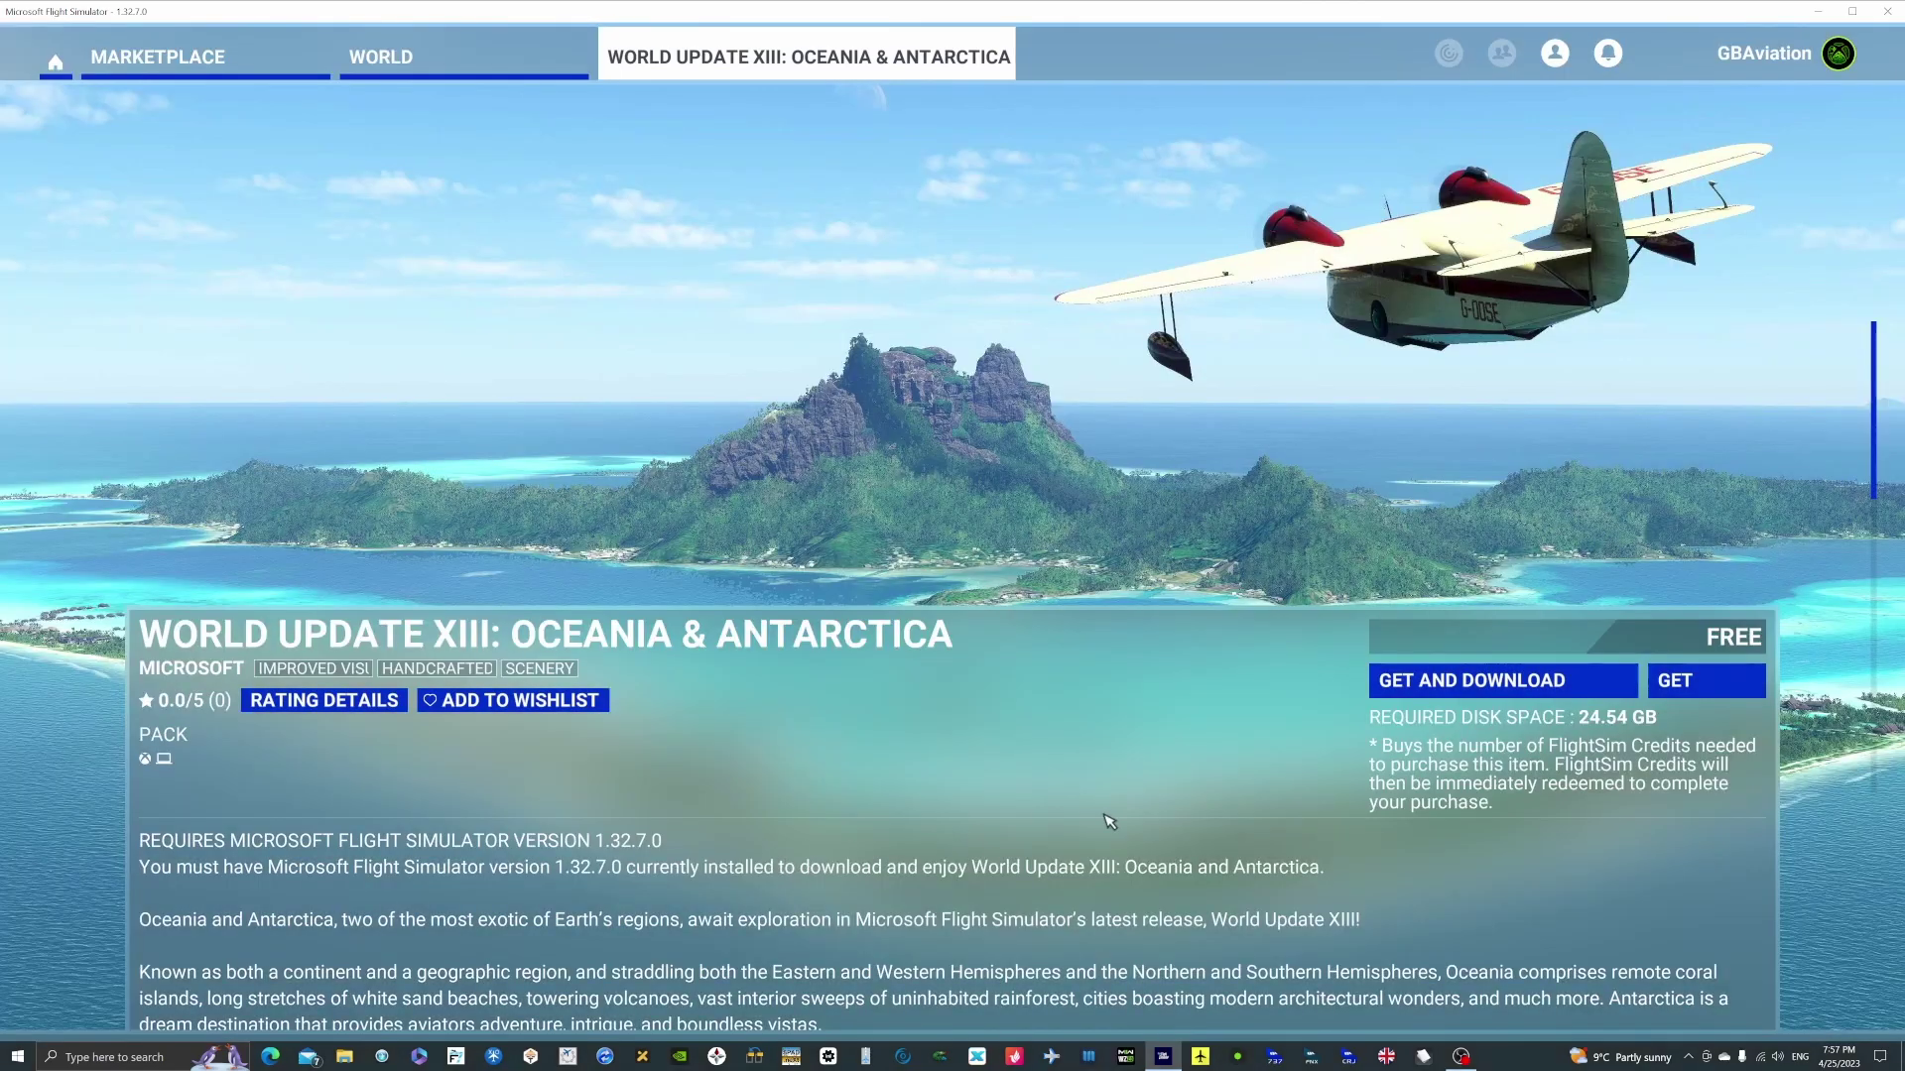
{"action": "left_click", "coordinate": [1425, 682]}
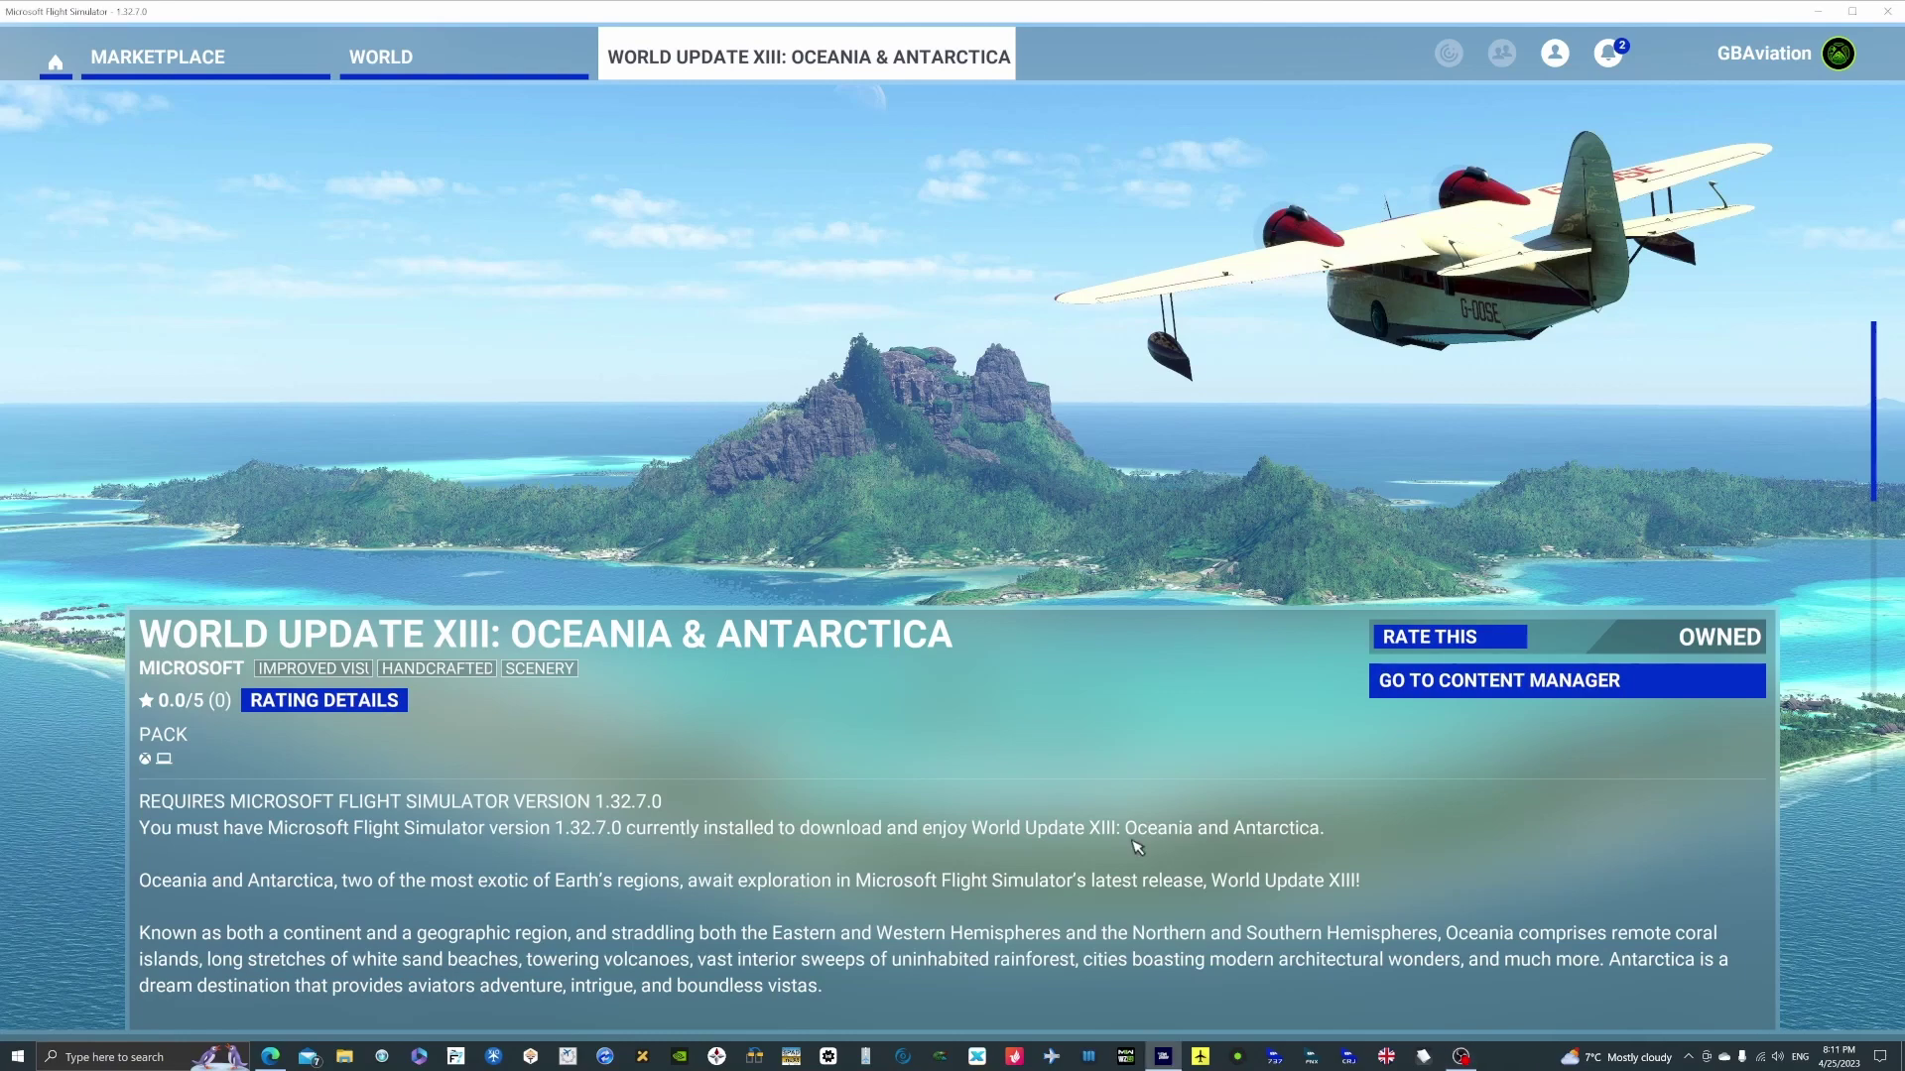
Step: Return to the Welcome screen and quit Flight Simulator
{"action": "left_click", "coordinate": [56, 64]}
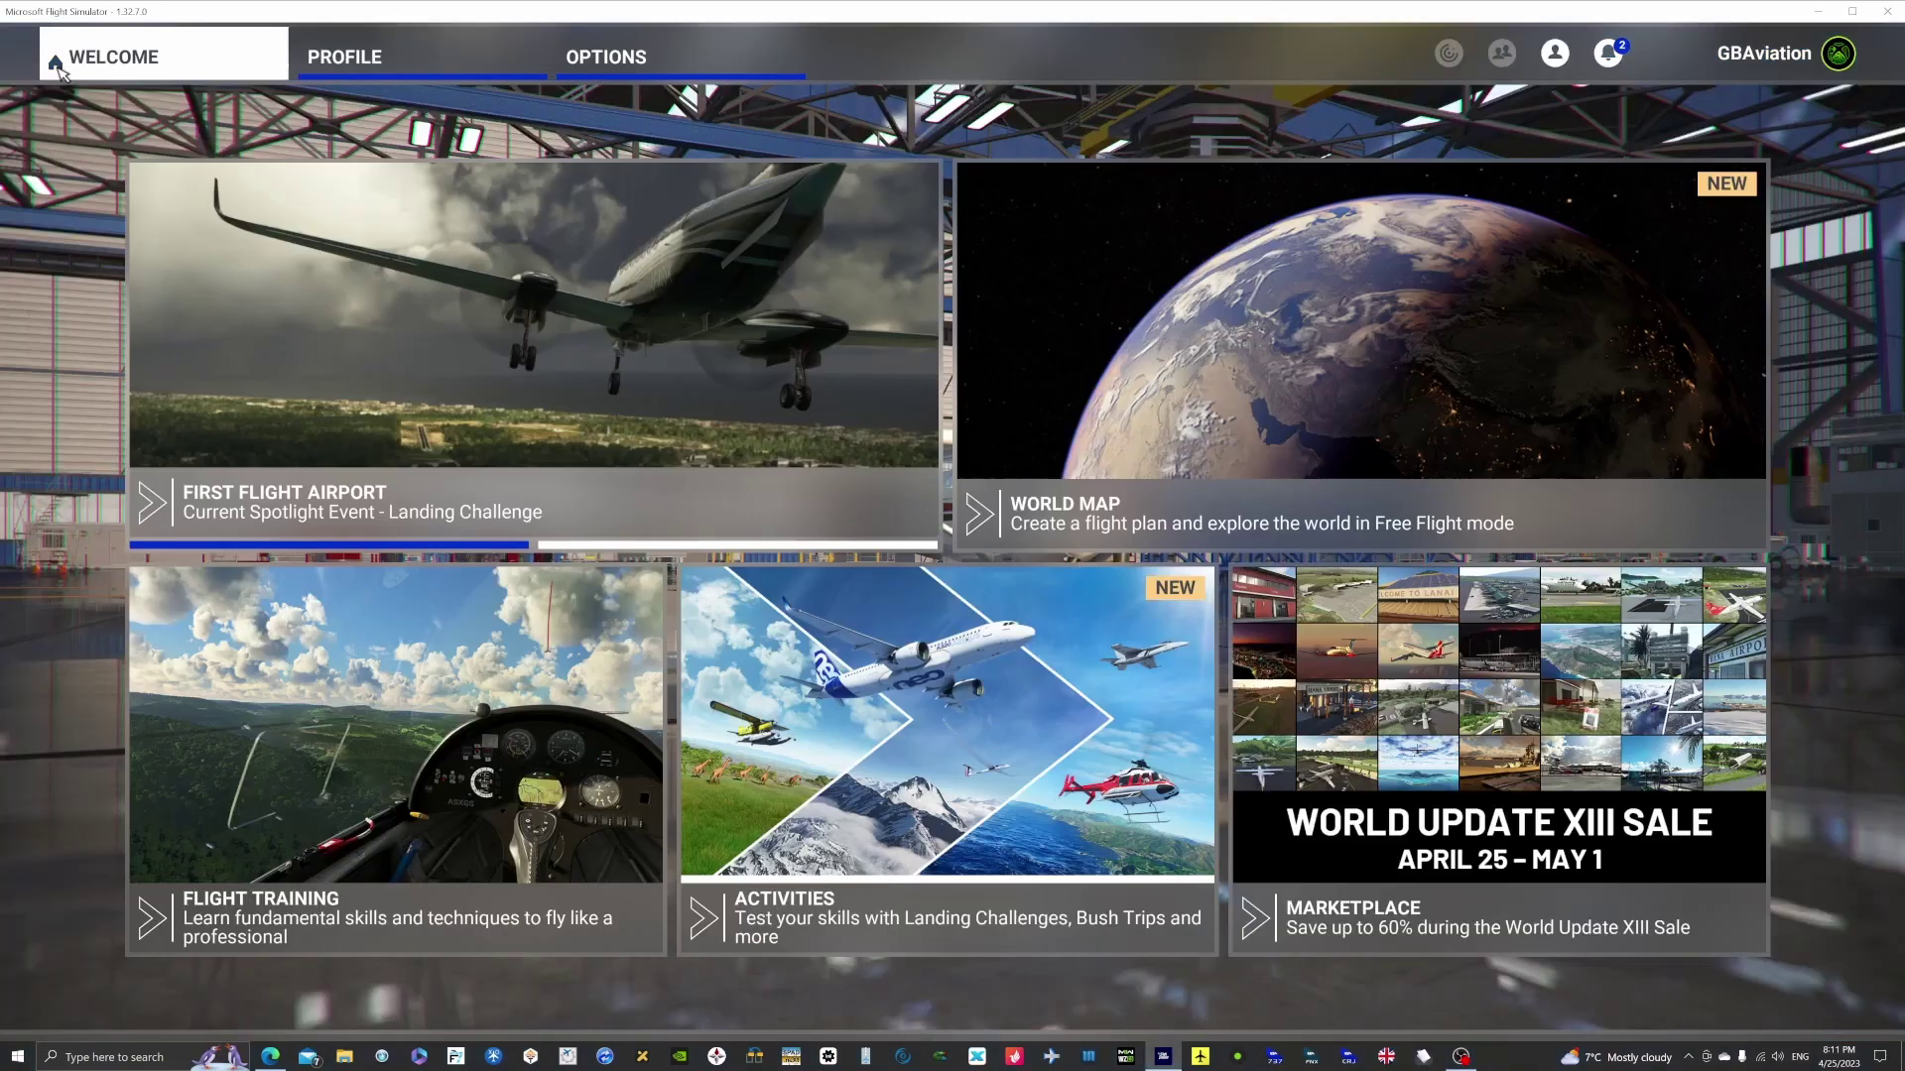
{"action": "key", "text": "Escape"}
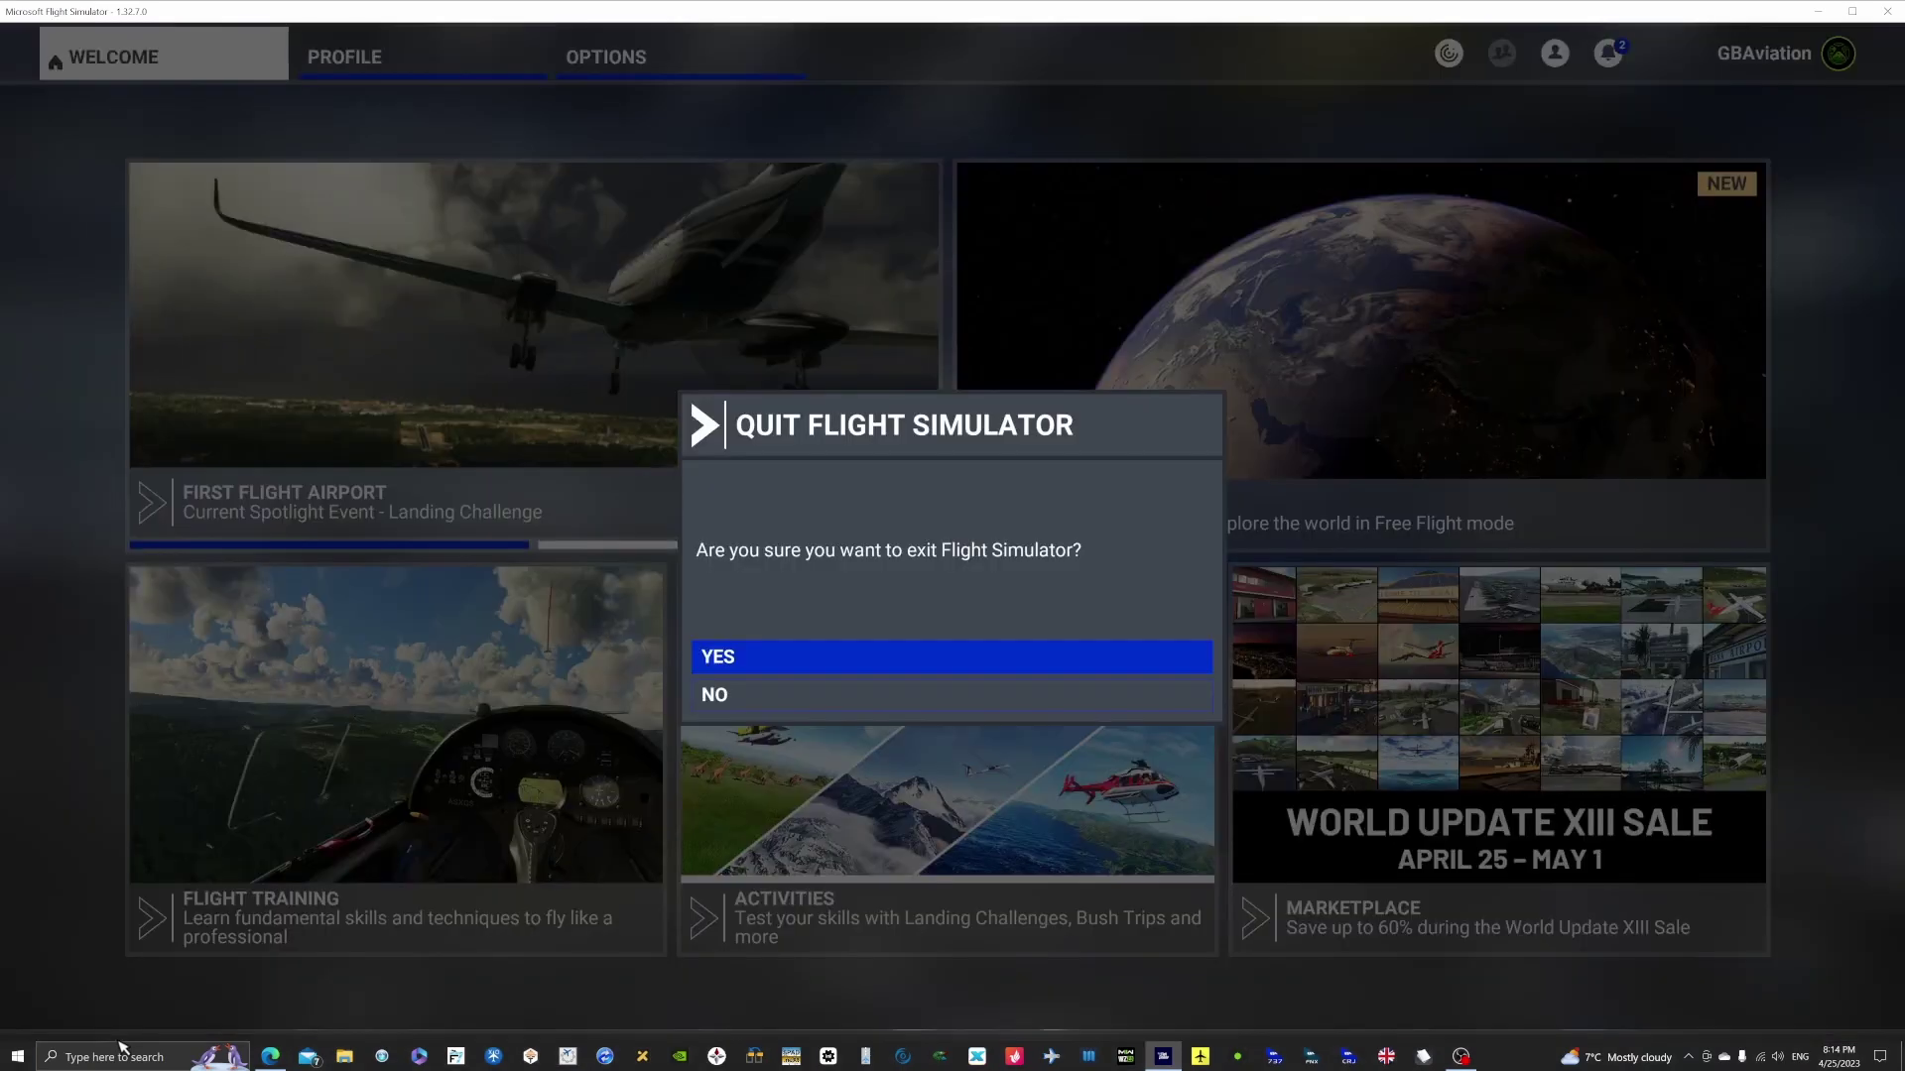
{"action": "left_click", "coordinate": [769, 658]}
Step: Delete the newly created Community folder in SSD (F:) > MSFS Community
{"action": "left_click", "coordinate": [344, 1056]}
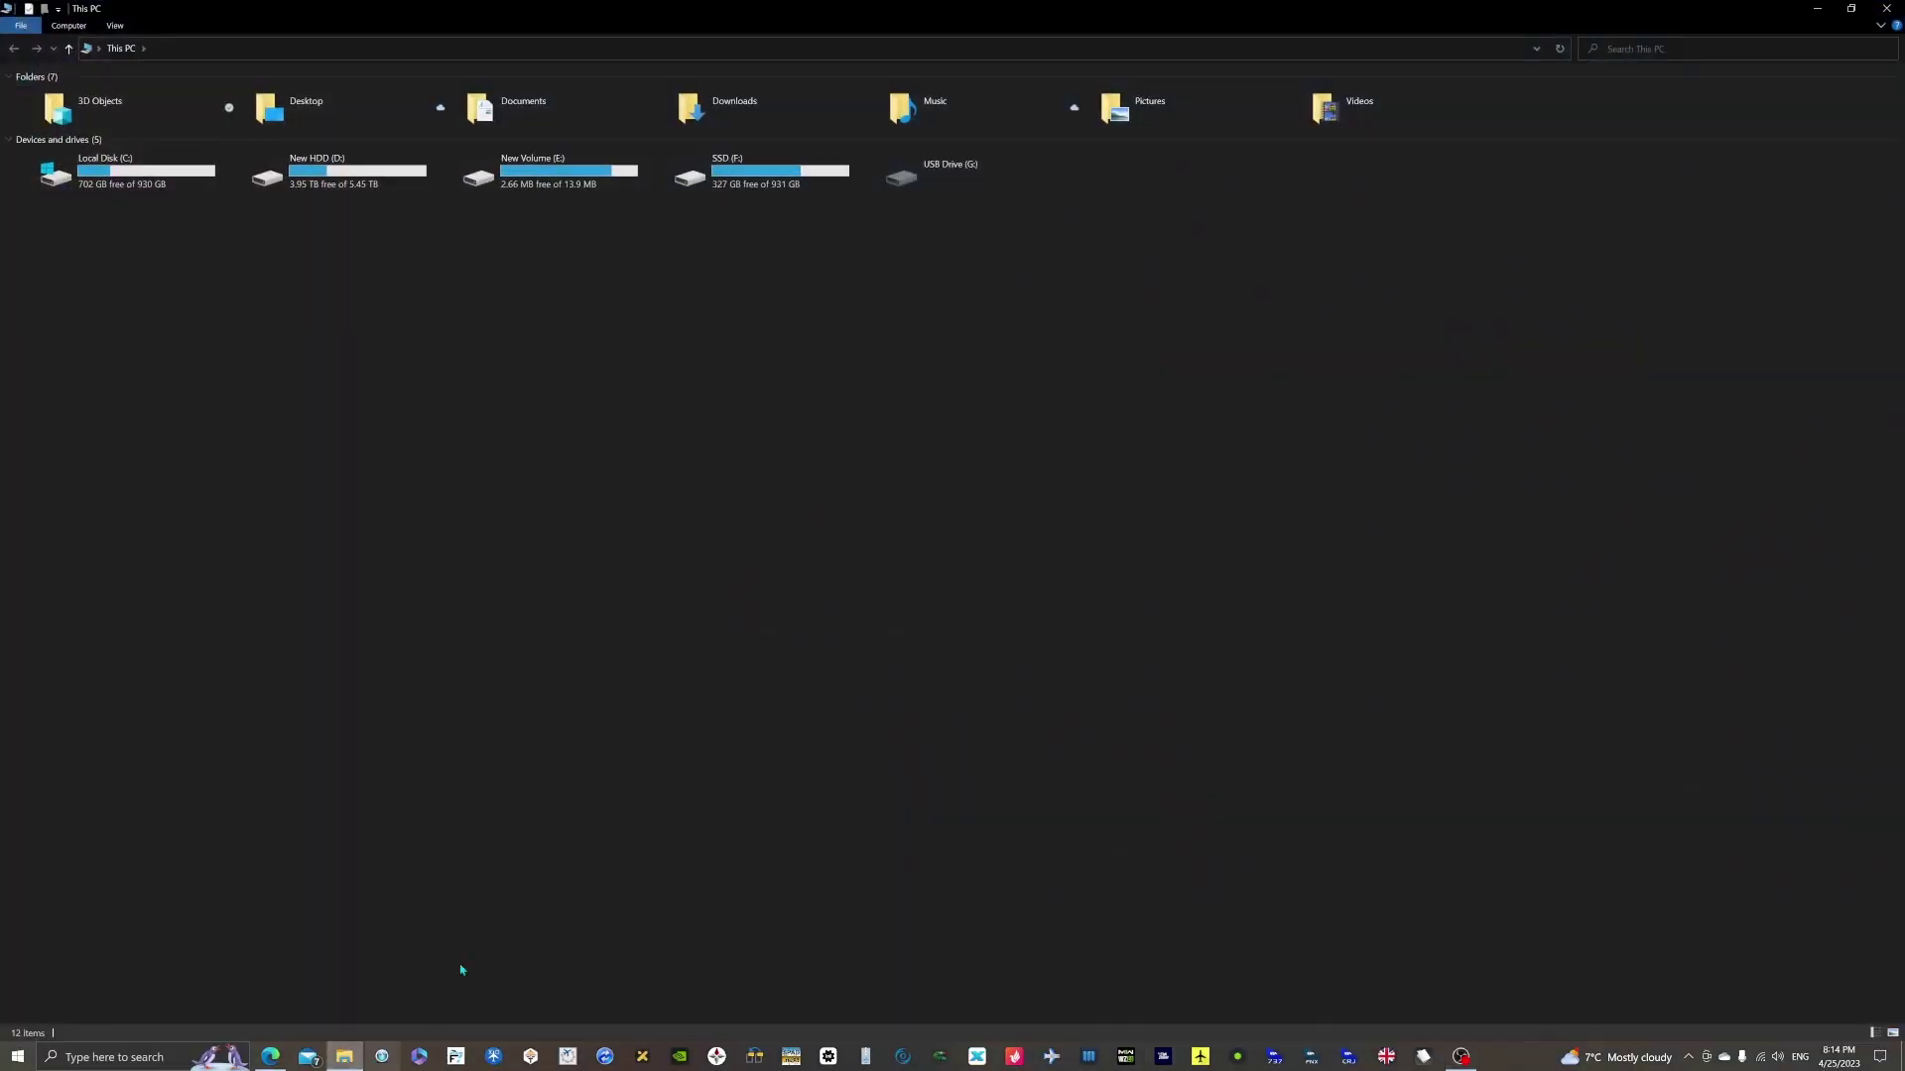
{"action": "double_click", "coordinate": [772, 175]}
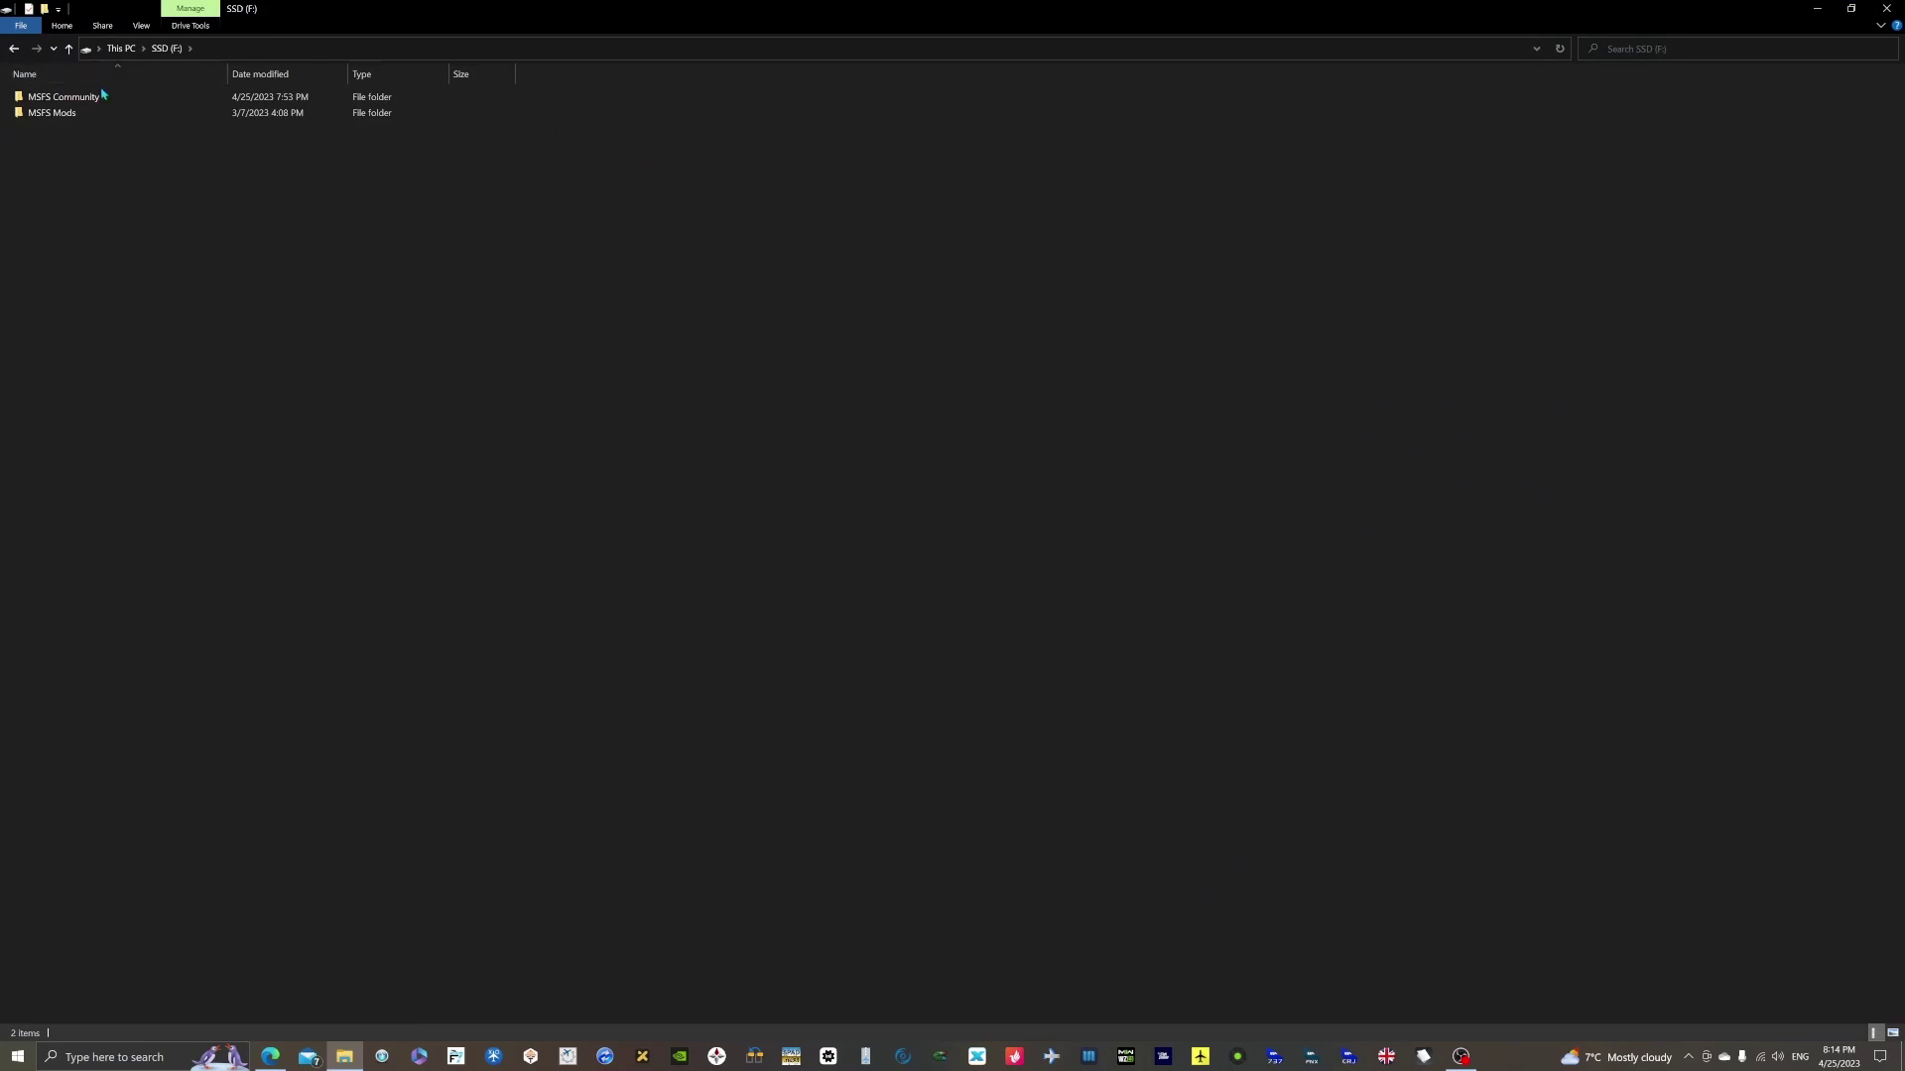
{"action": "double_click", "coordinate": [104, 96]}
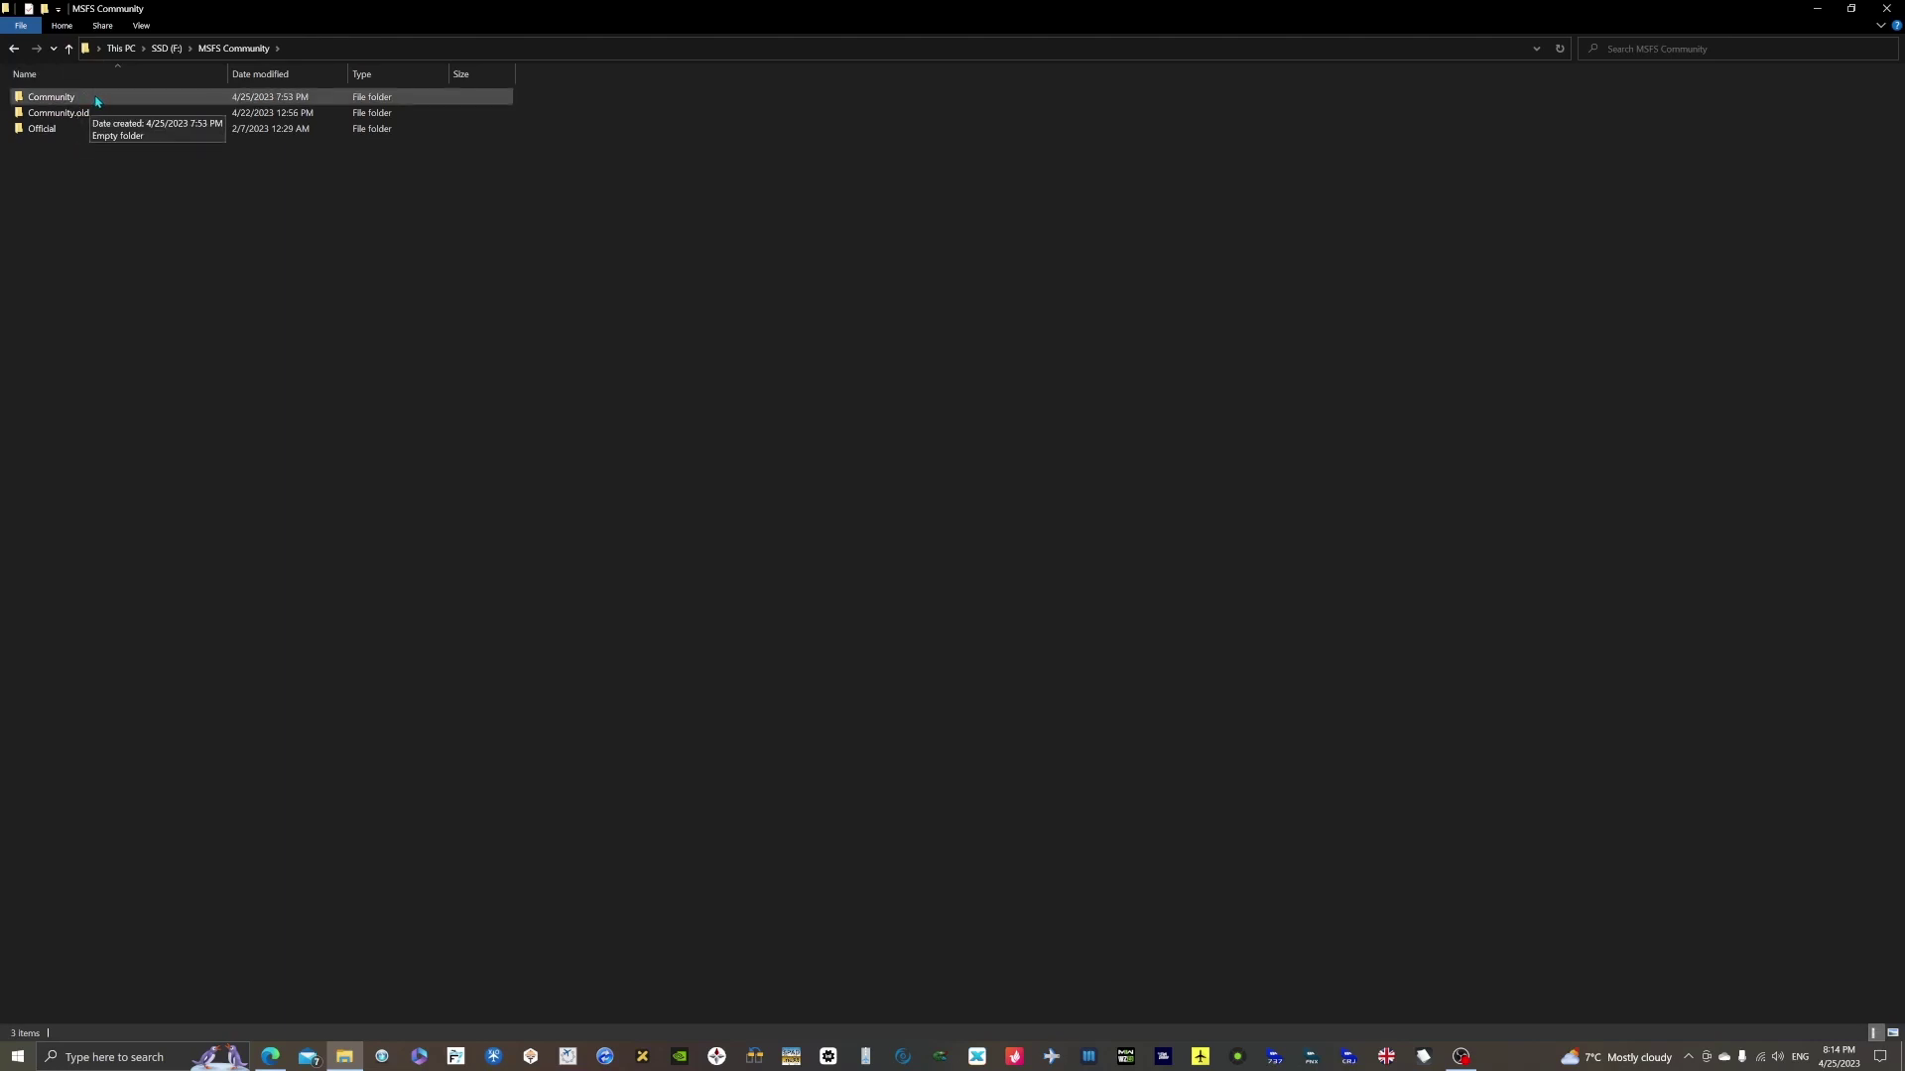
{"action": "double_click", "coordinate": [97, 99]}
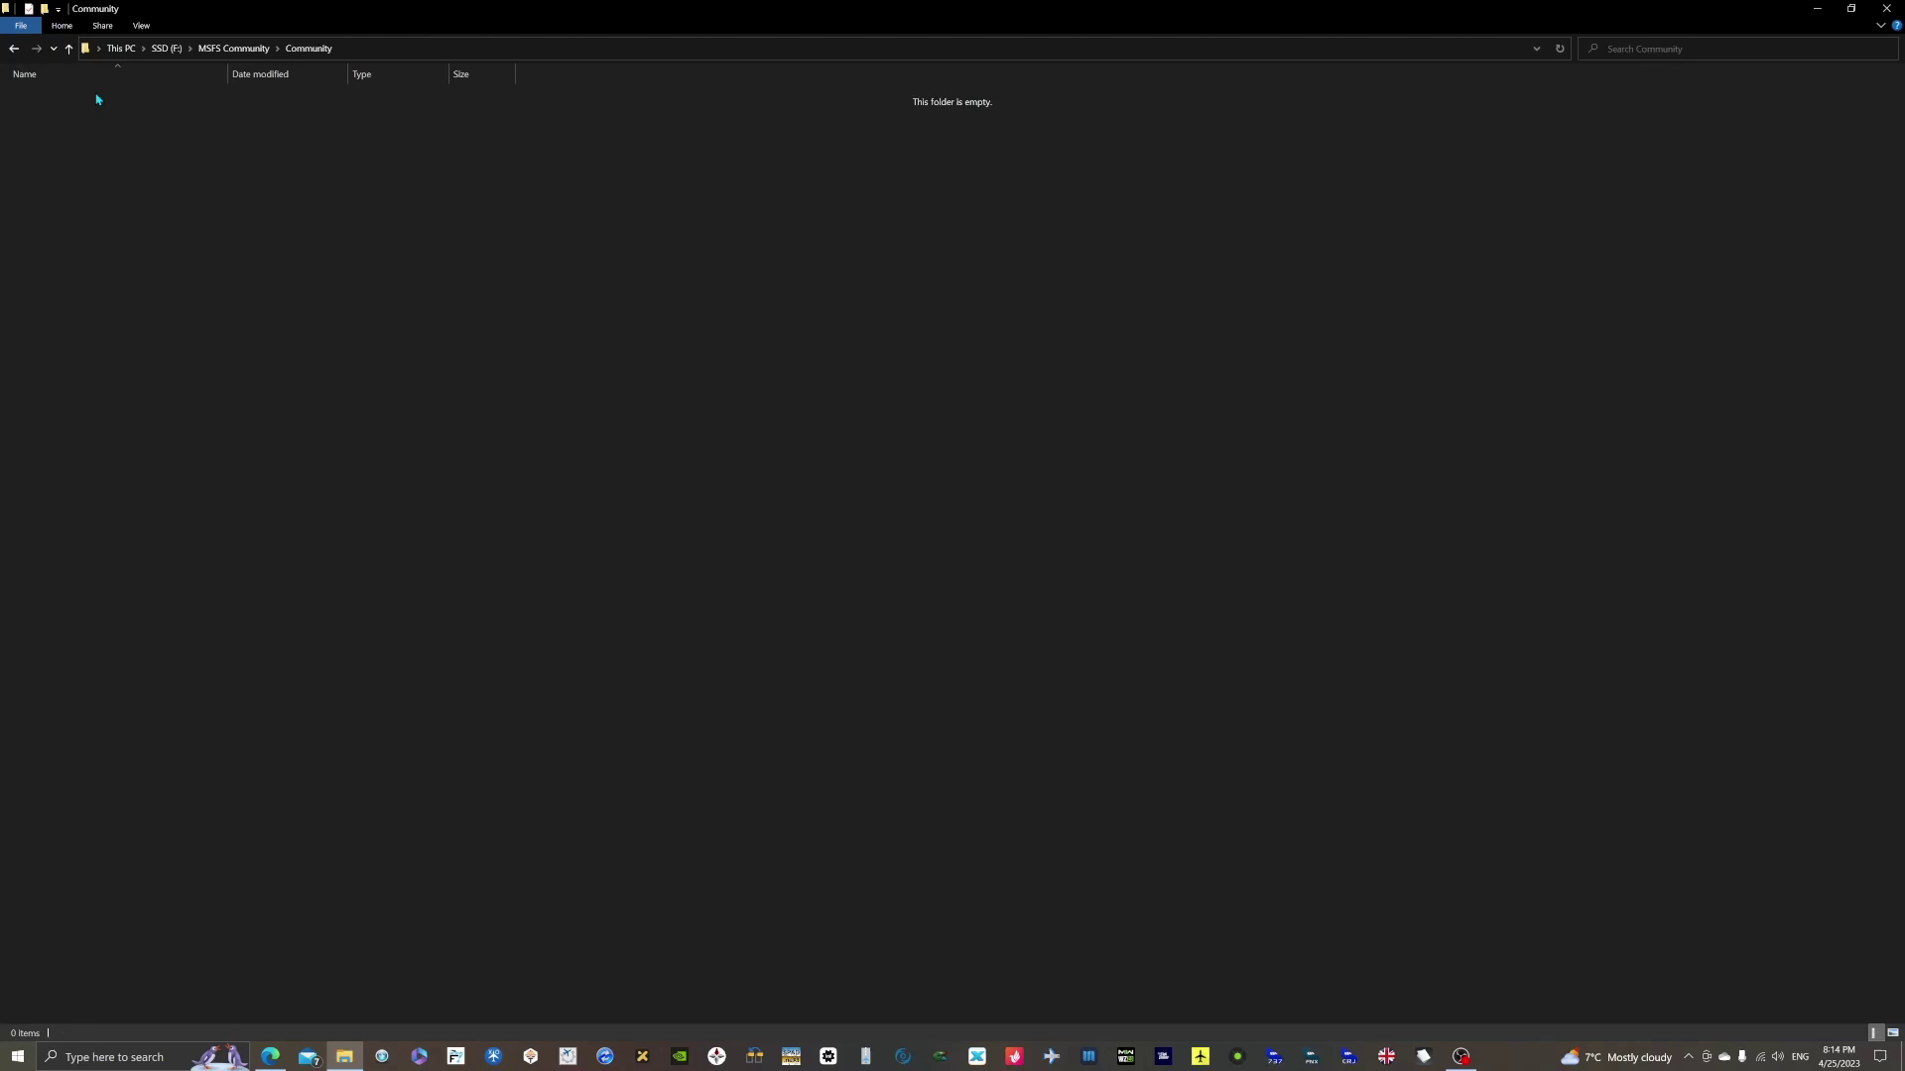
{"action": "left_click", "coordinate": [14, 47]}
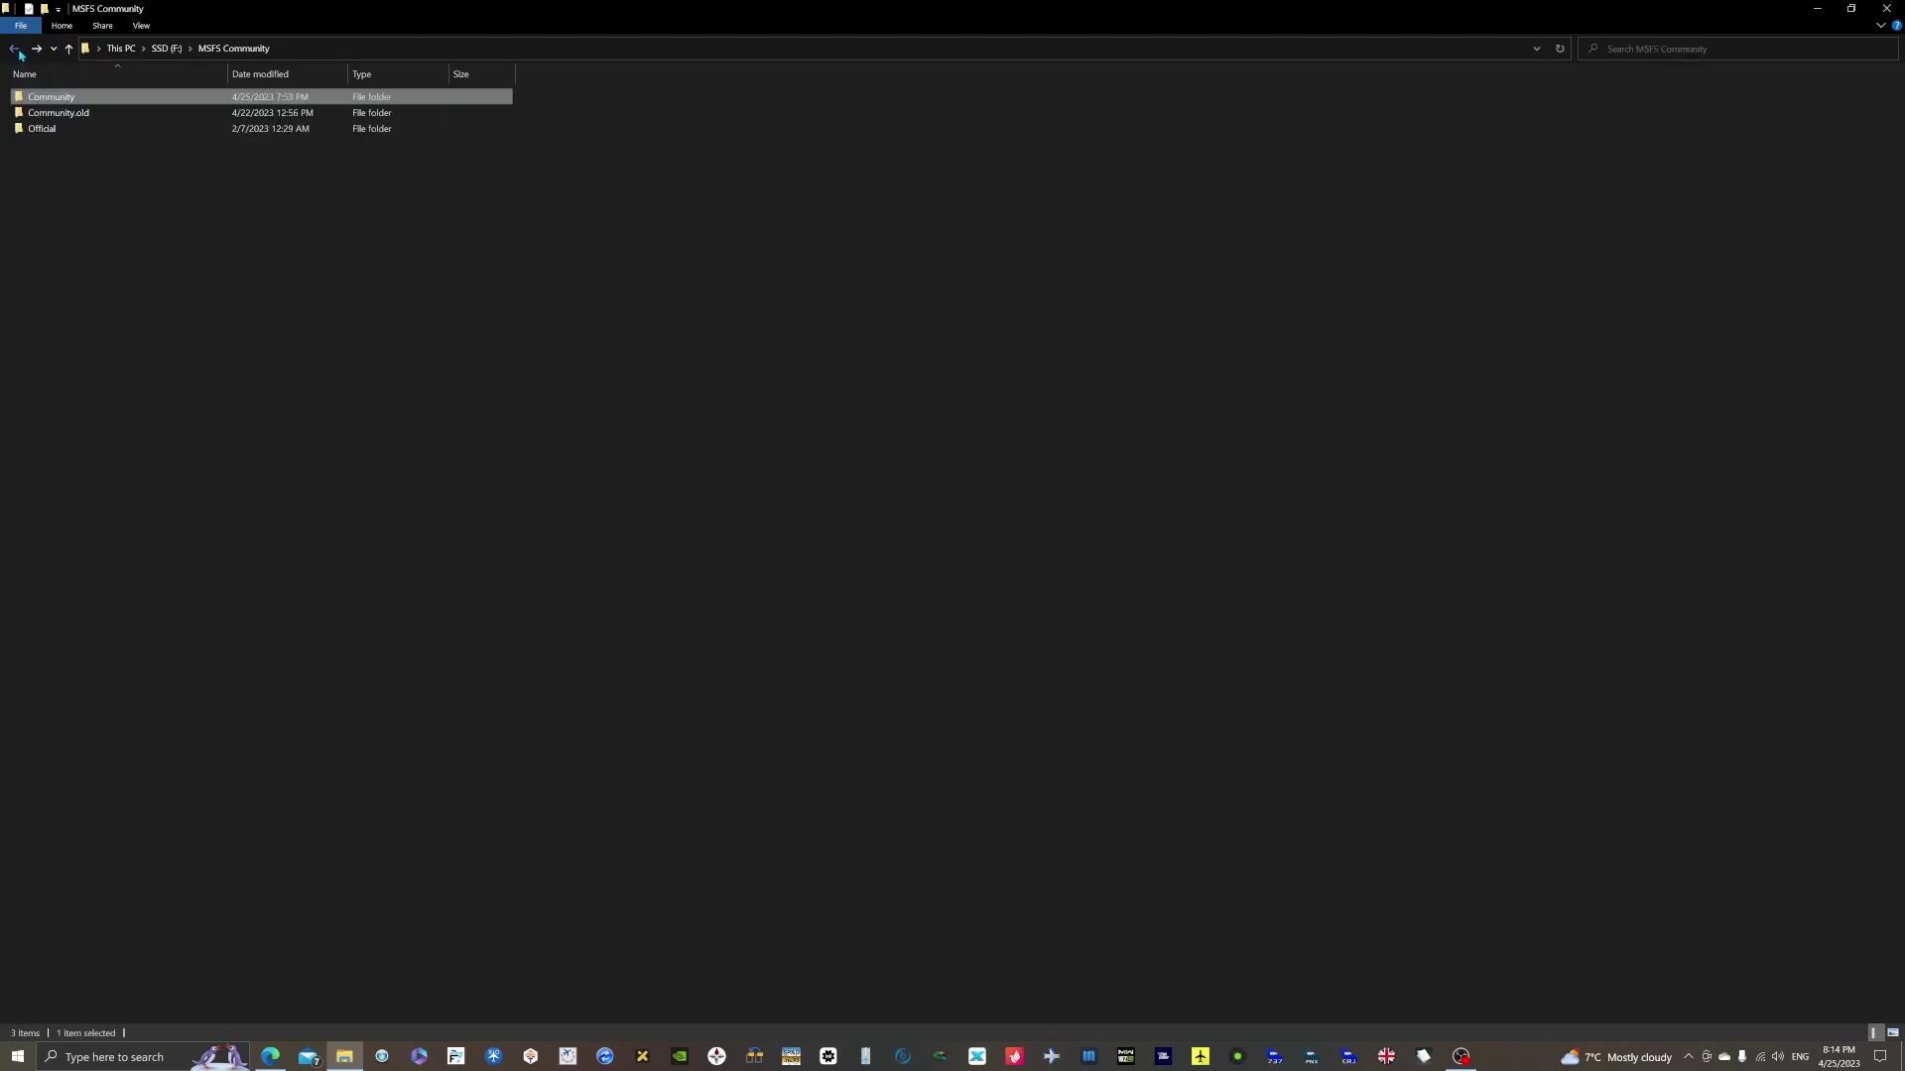
{"action": "right_click", "coordinate": [95, 100]}
{"action": "left_click", "coordinate": [169, 330]}
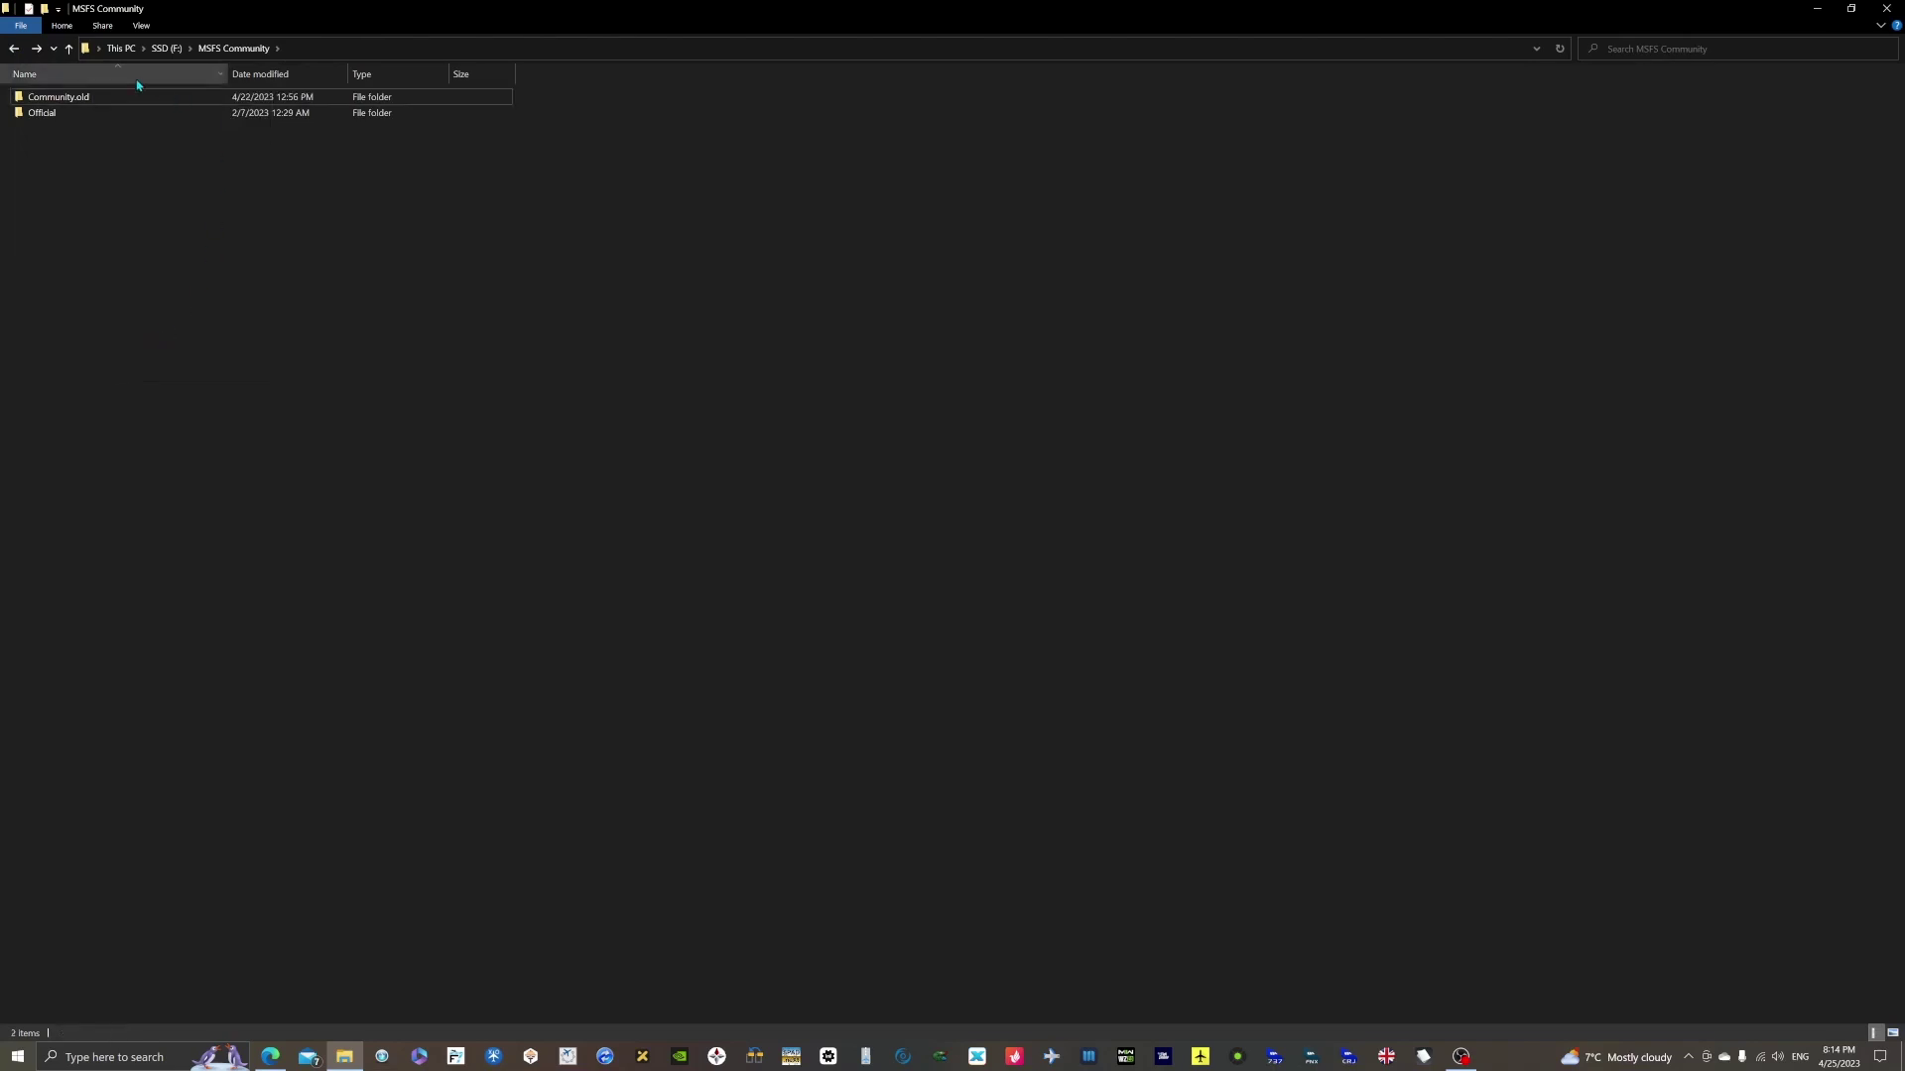
Step: Rename Community.old back to Community, close Explorer, and relaunch Flight Simulator
{"action": "left_click", "coordinate": [101, 100]}
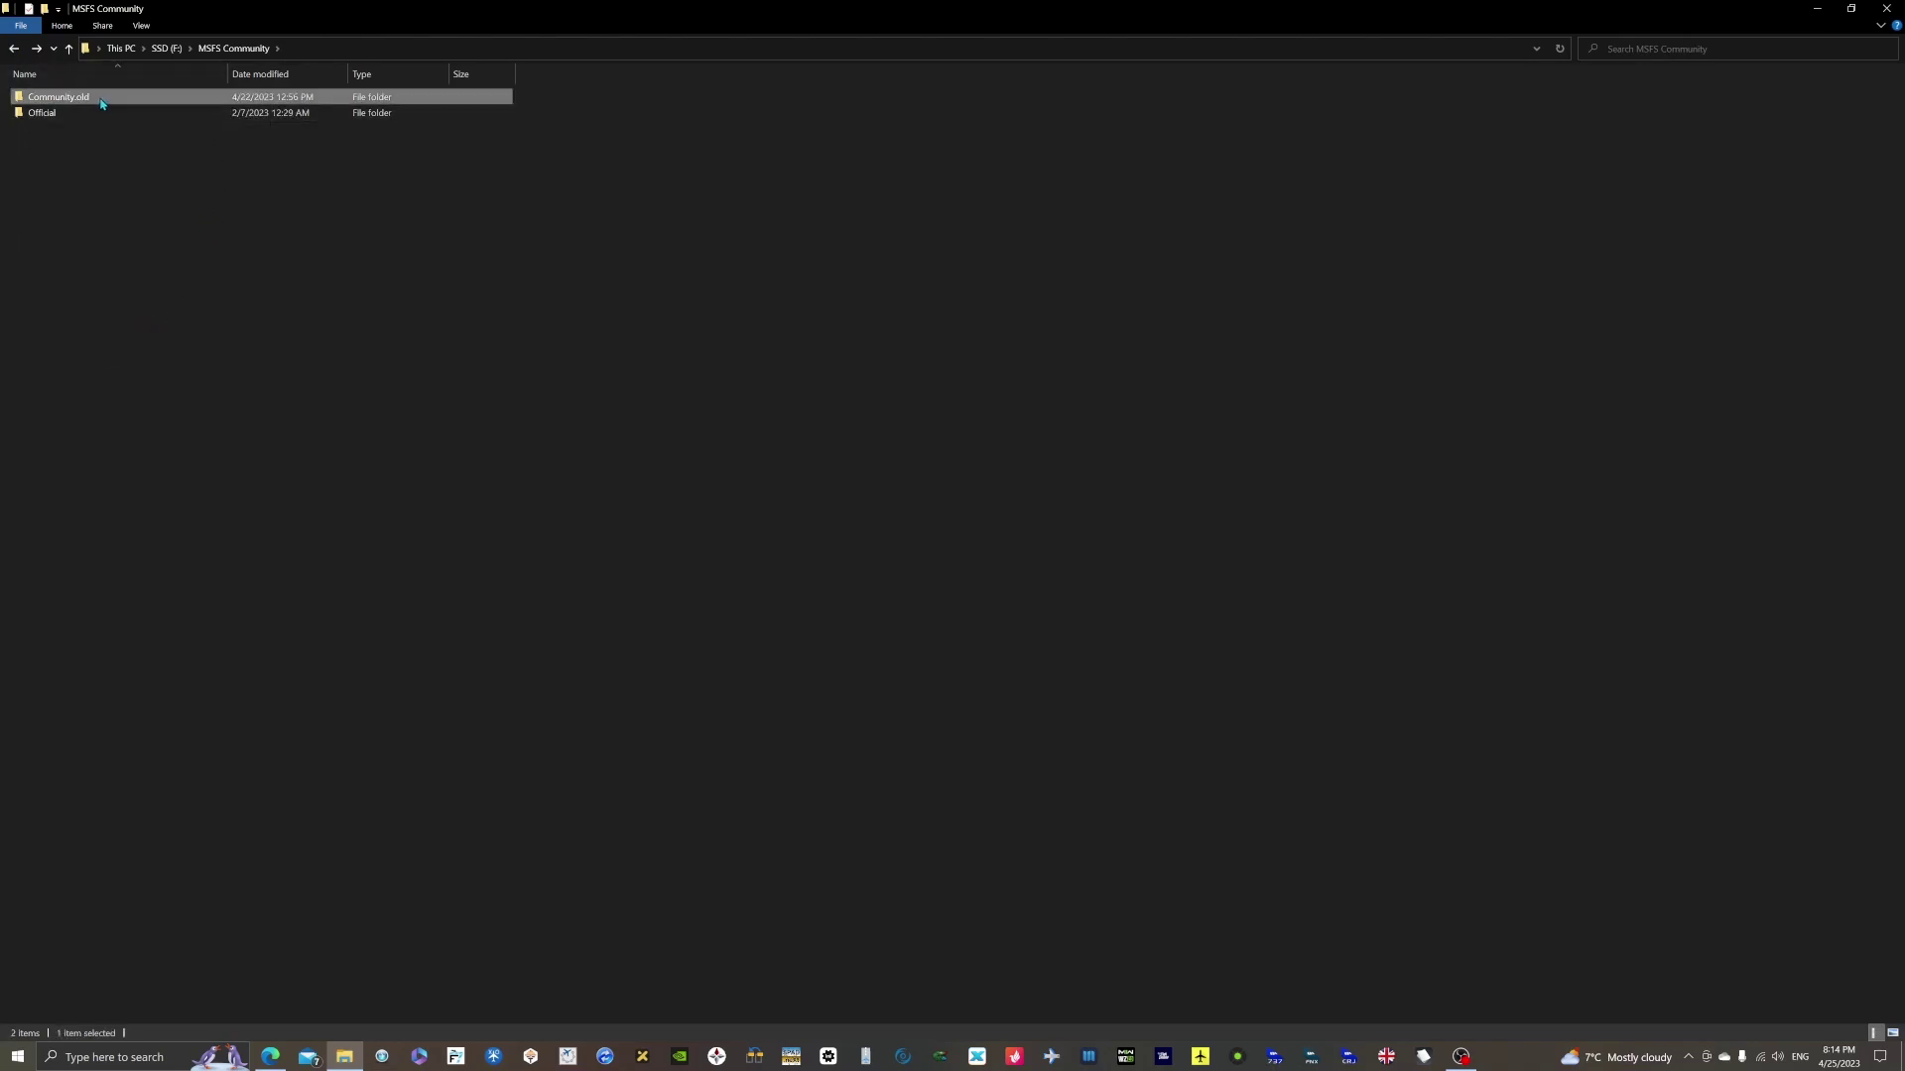
{"action": "key", "text": "F2"}
{"action": "left_click", "coordinate": [102, 96]}
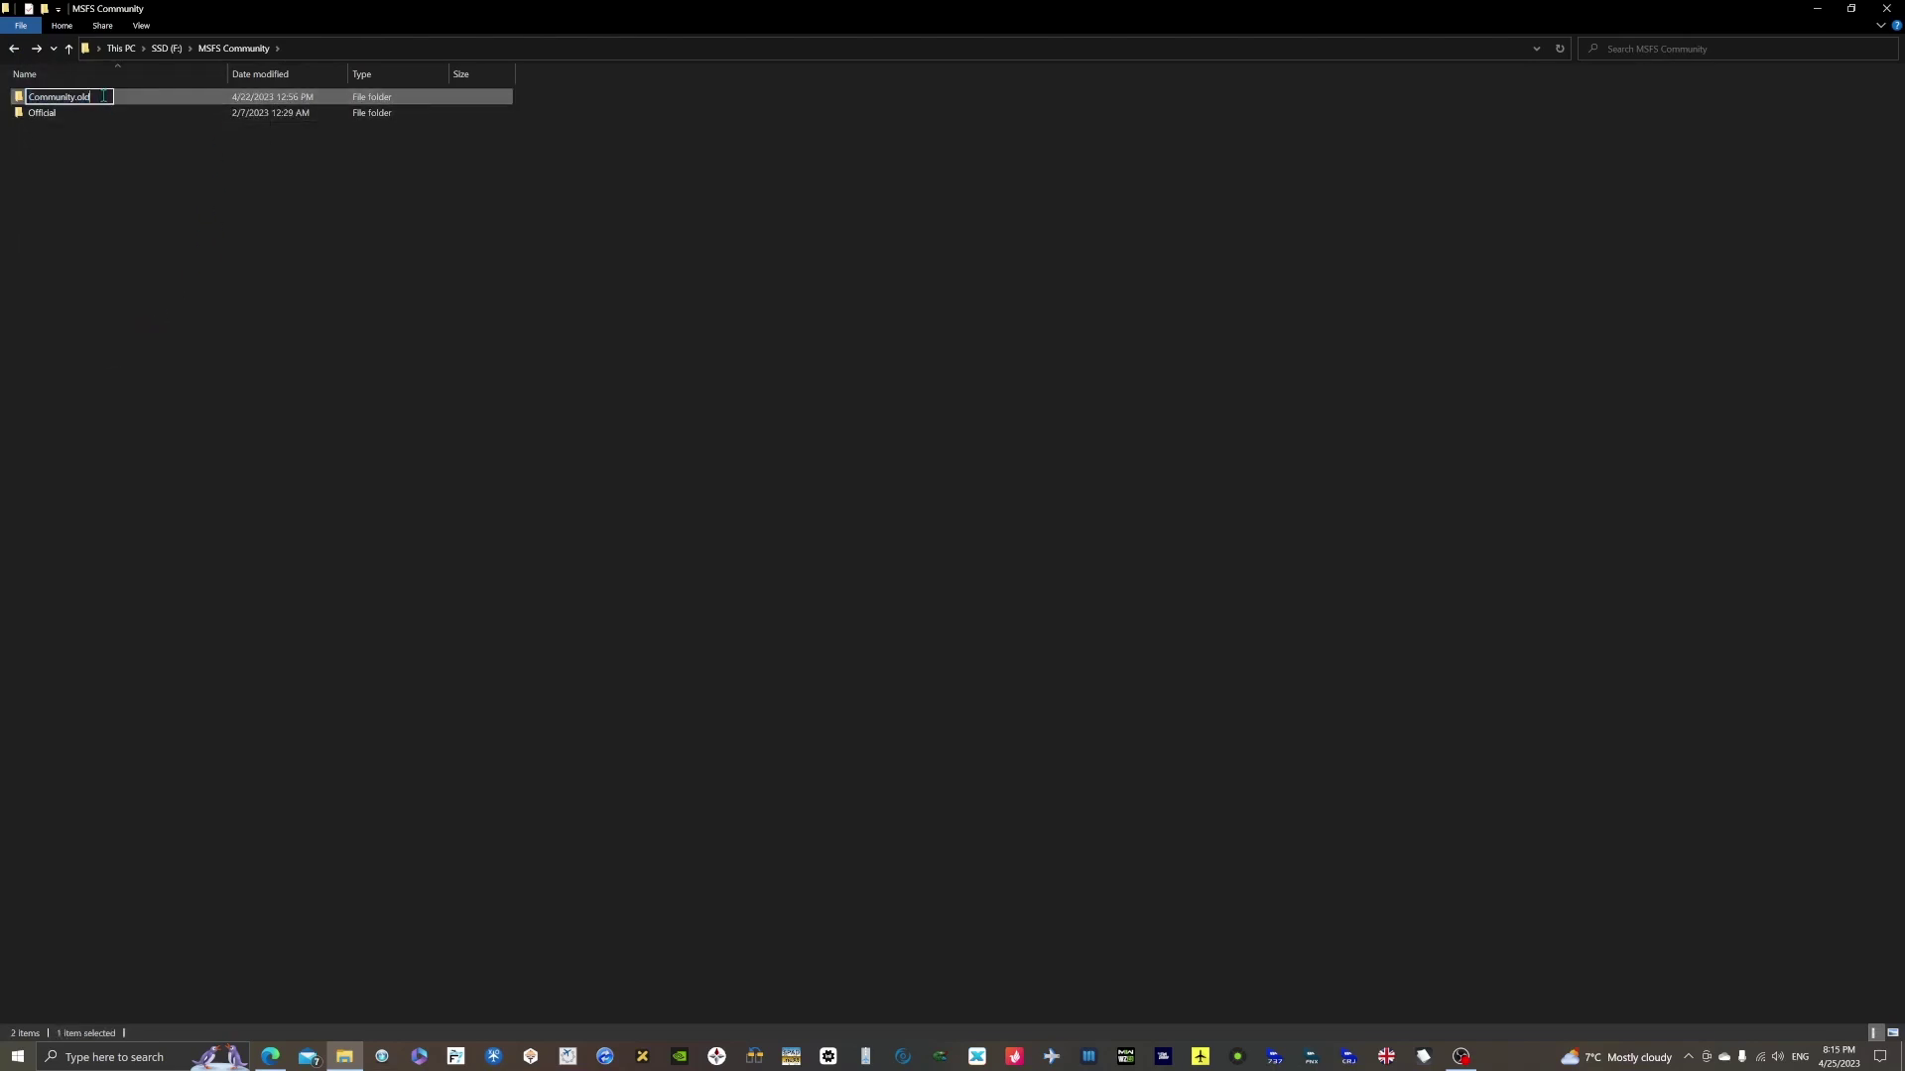
{"action": "key", "text": "BackSpace"}
{"action": "key", "text": "BackSpace"}
{"action": "key", "text": "BackSpace"}
{"action": "key", "text": "BackSpace"}
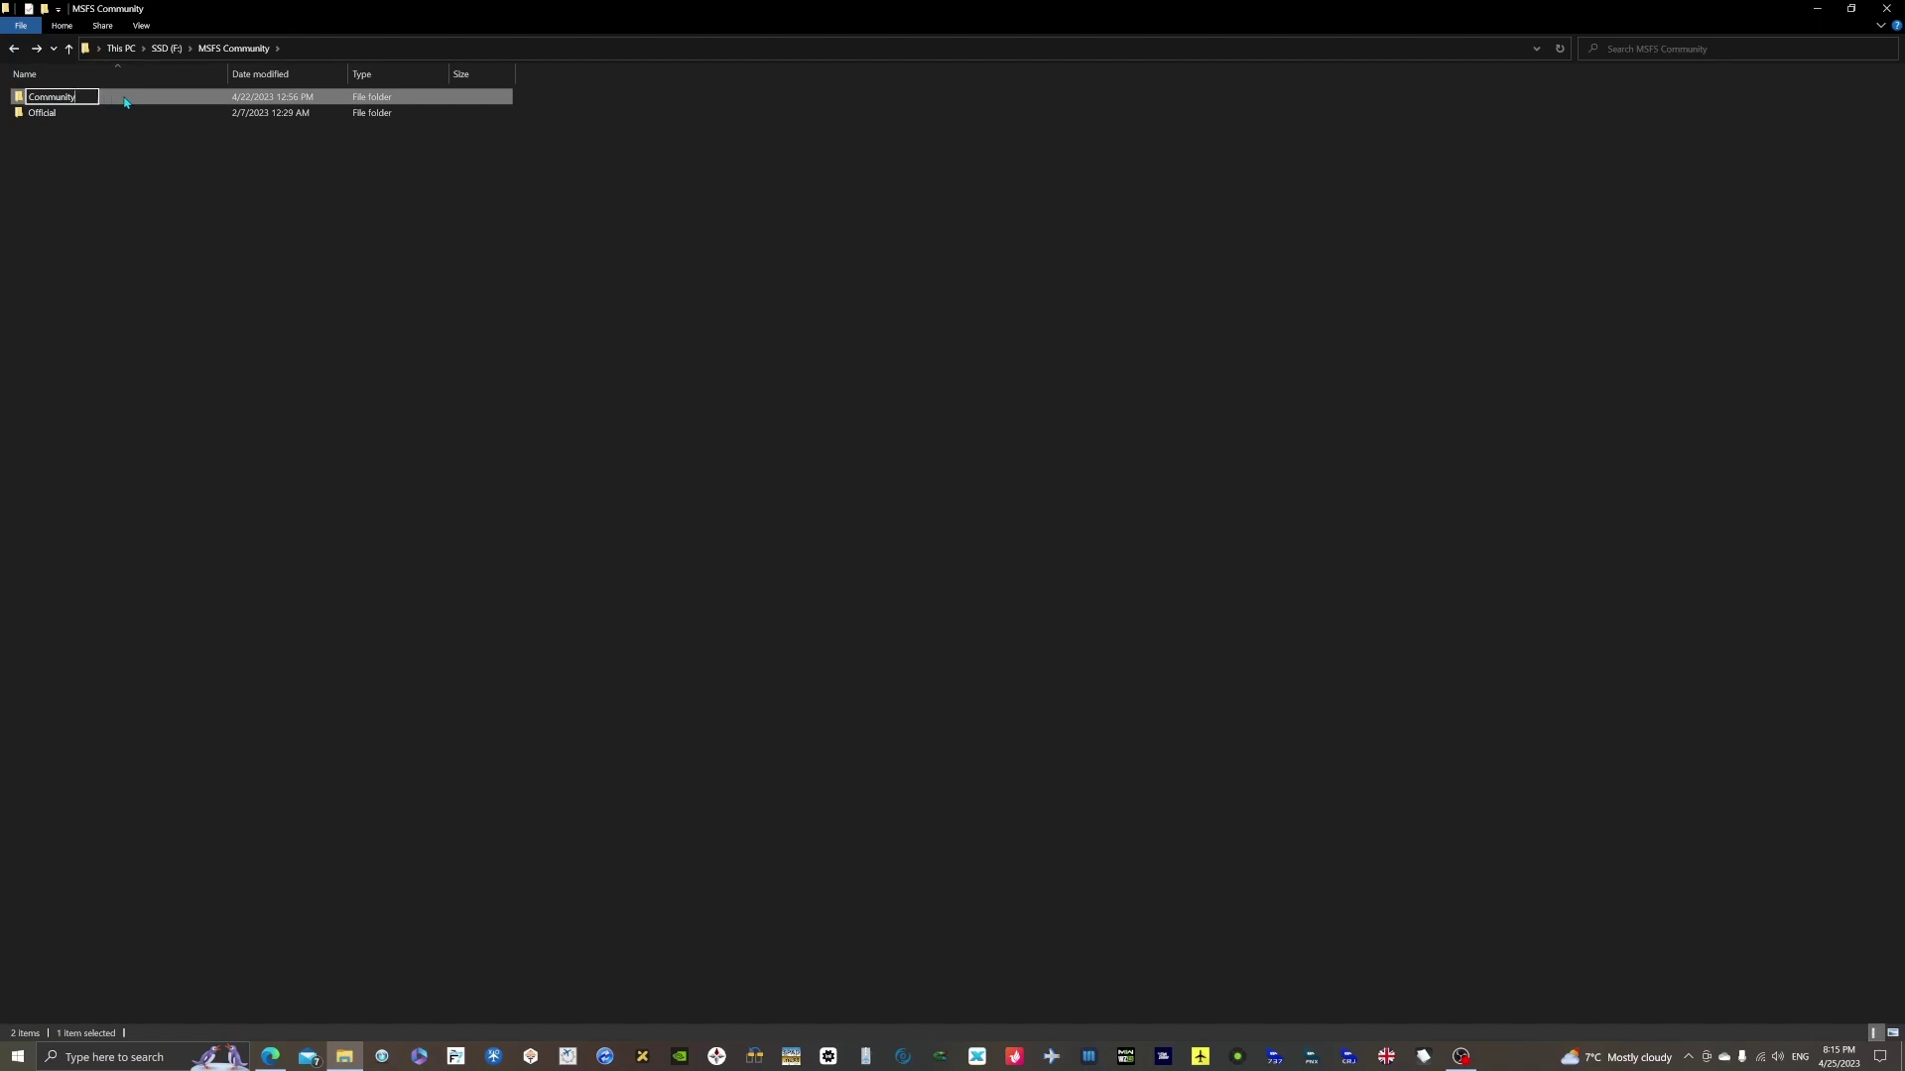
{"action": "left_click", "coordinate": [122, 152]}
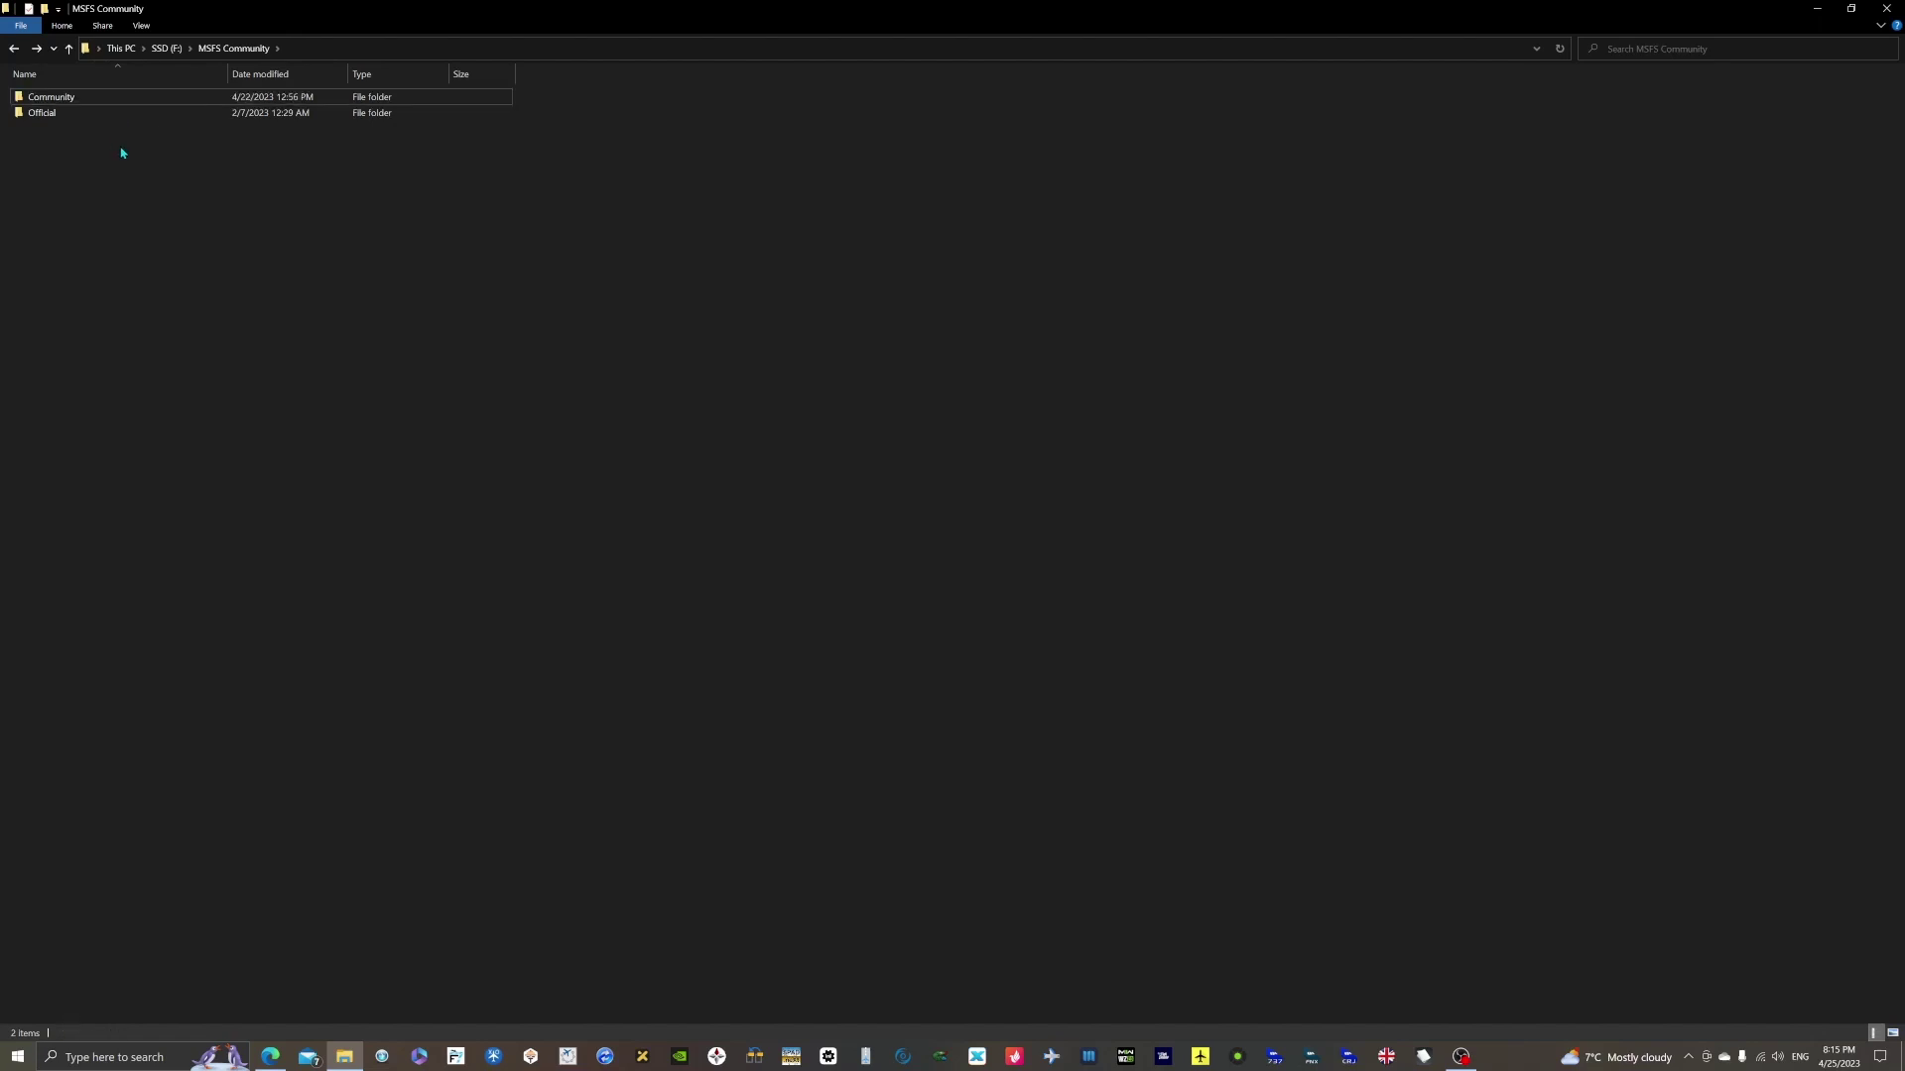
{"action": "left_click", "coordinate": [1886, 8]}
{"action": "left_click", "coordinate": [1164, 1056]}
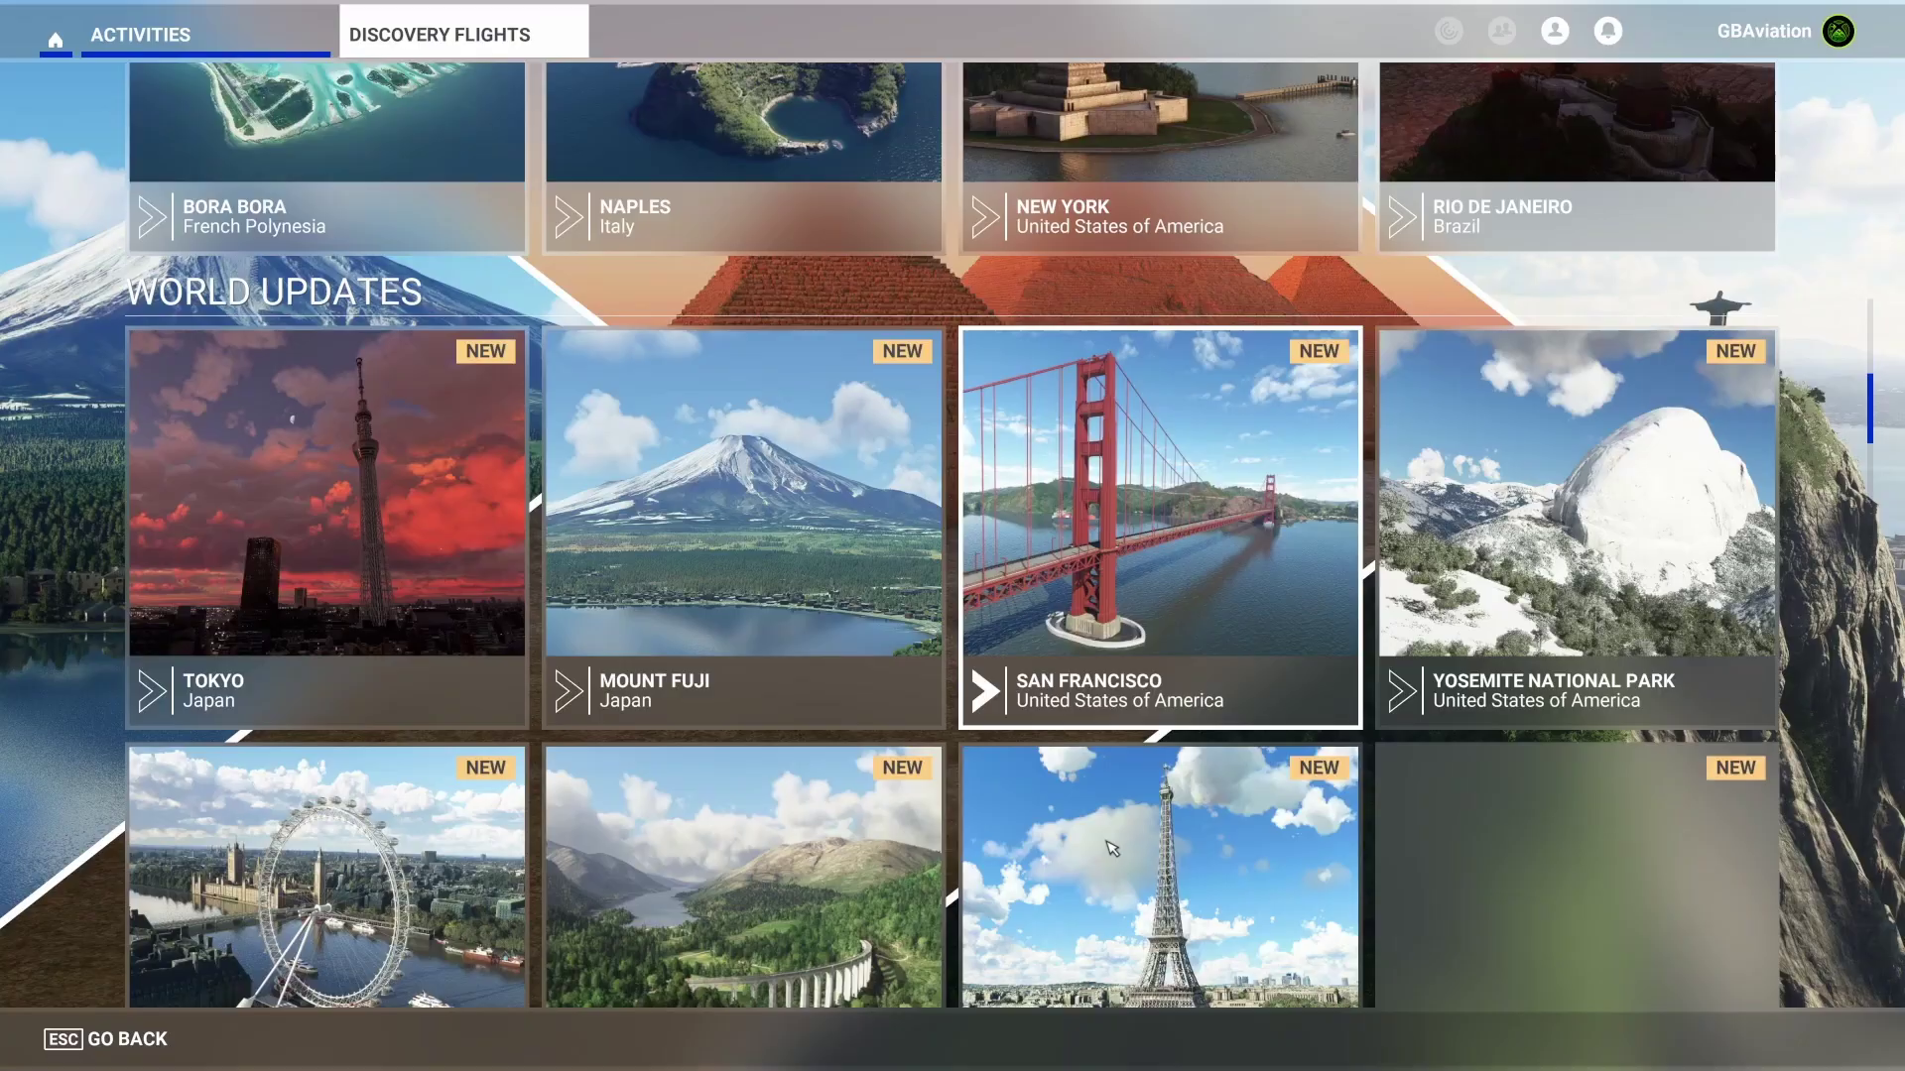
Step: Scroll Discovery Flights past the new Kiribati, Mauna Kea and Tahiti entries to Singapore, then go back home
{"action": "scroll", "coordinate": [1111, 848], "scroll_direction": "down", "scroll_amount": 15}
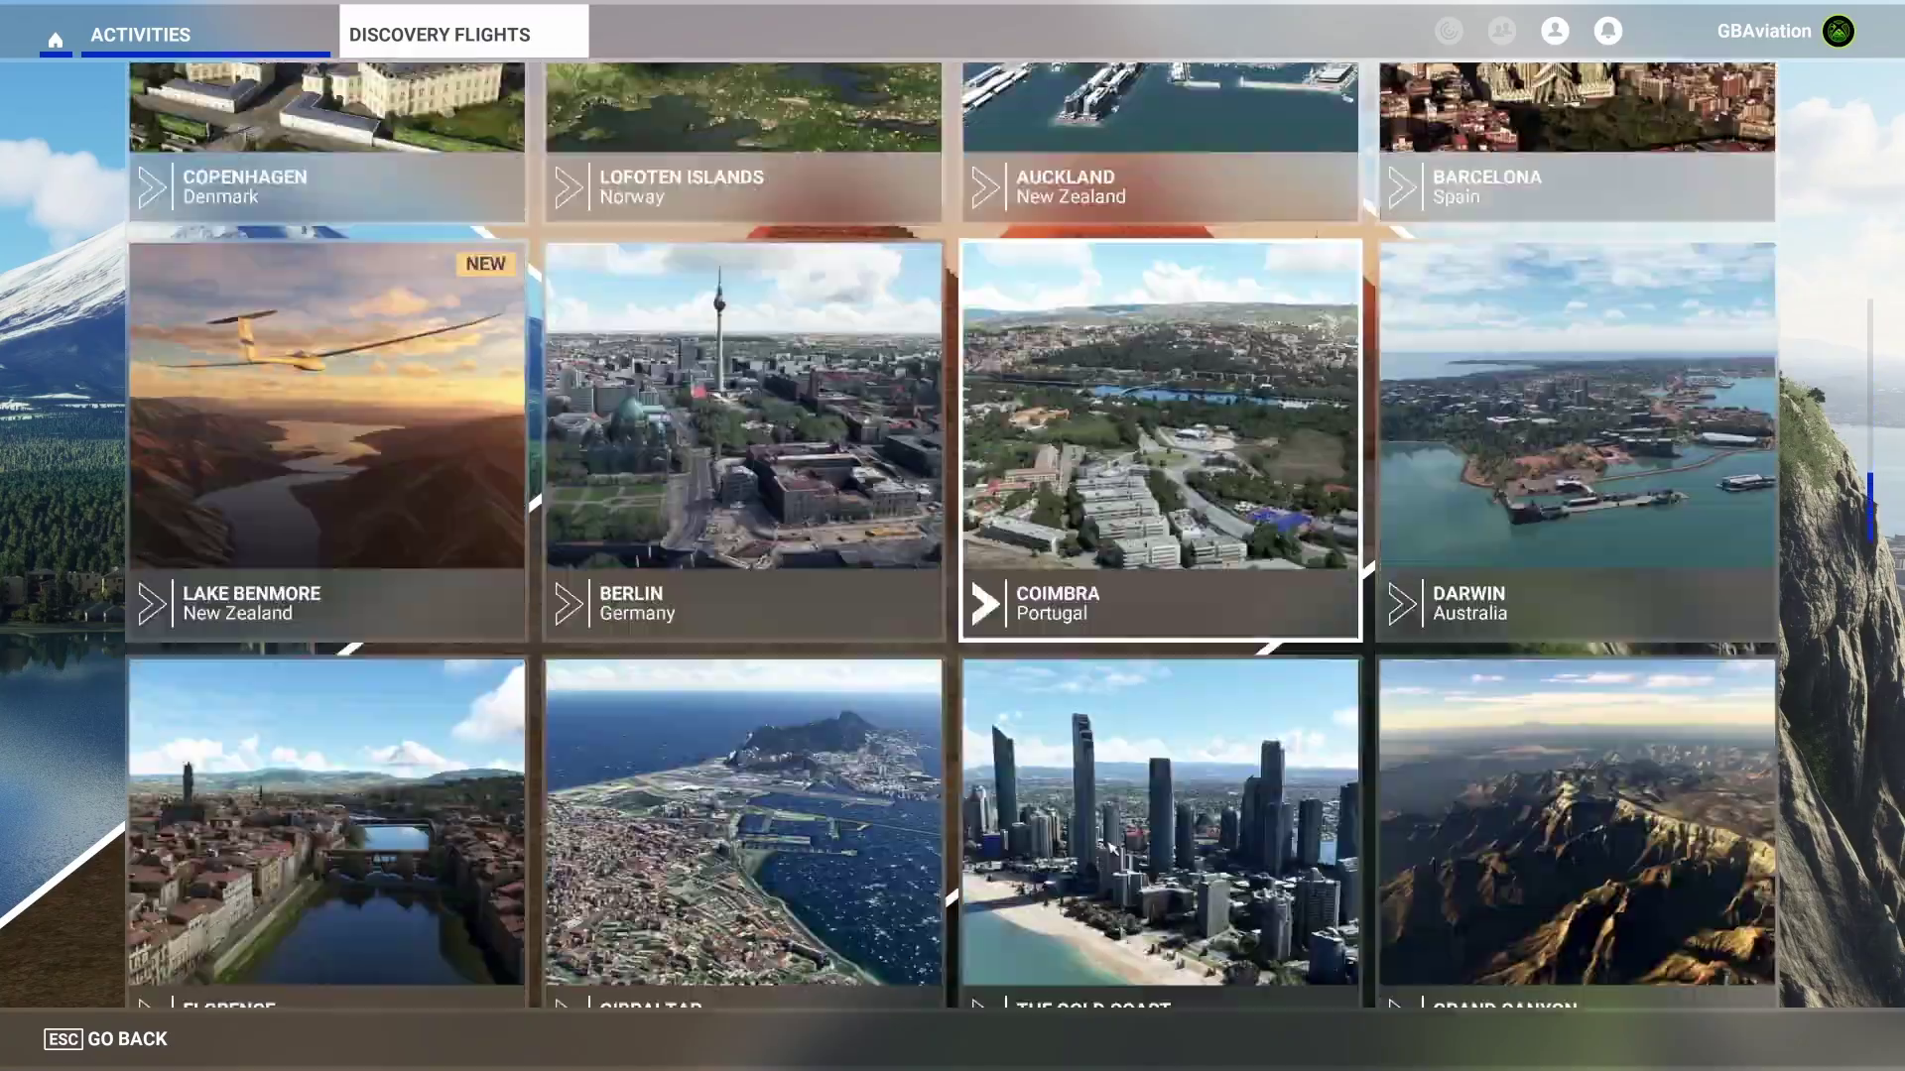
{"action": "scroll", "coordinate": [1112, 848], "scroll_direction": "down", "scroll_amount": 10}
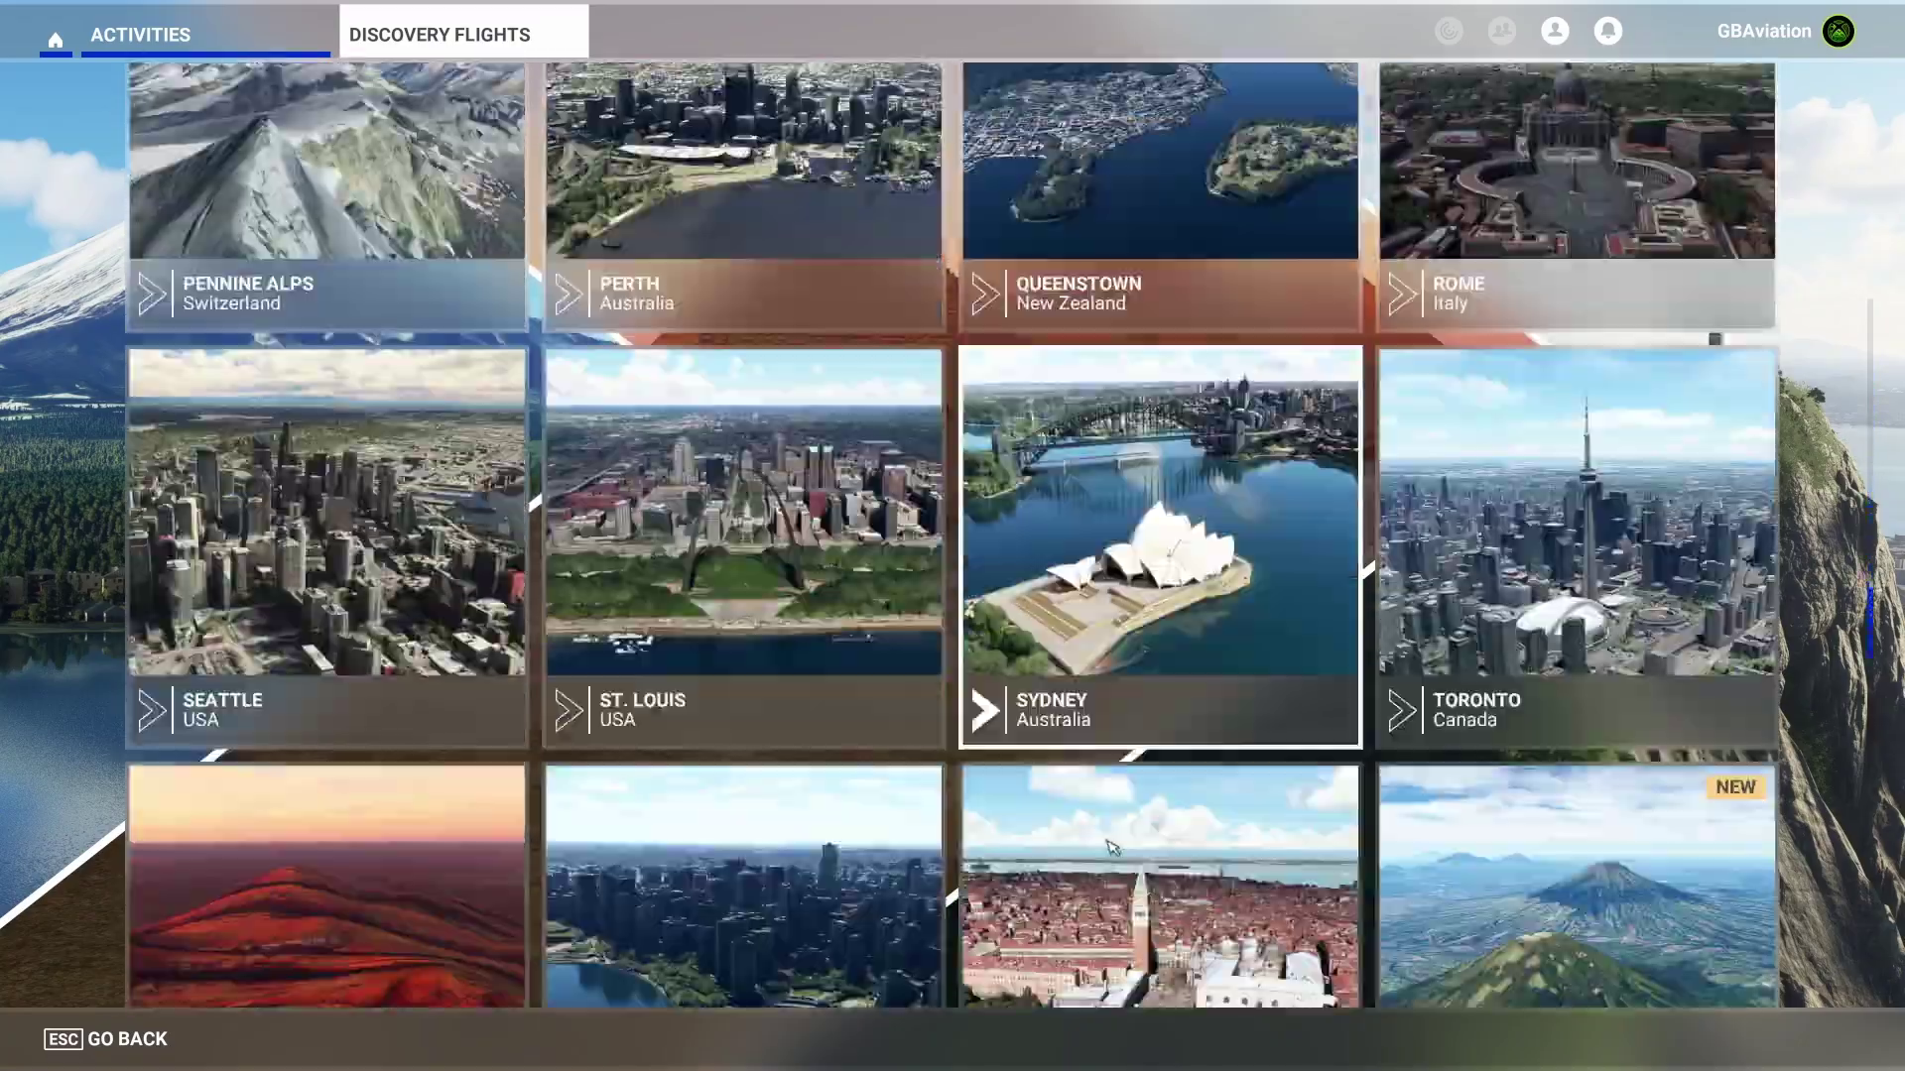
{"action": "scroll", "coordinate": [1112, 848], "scroll_direction": "down", "scroll_amount": 5}
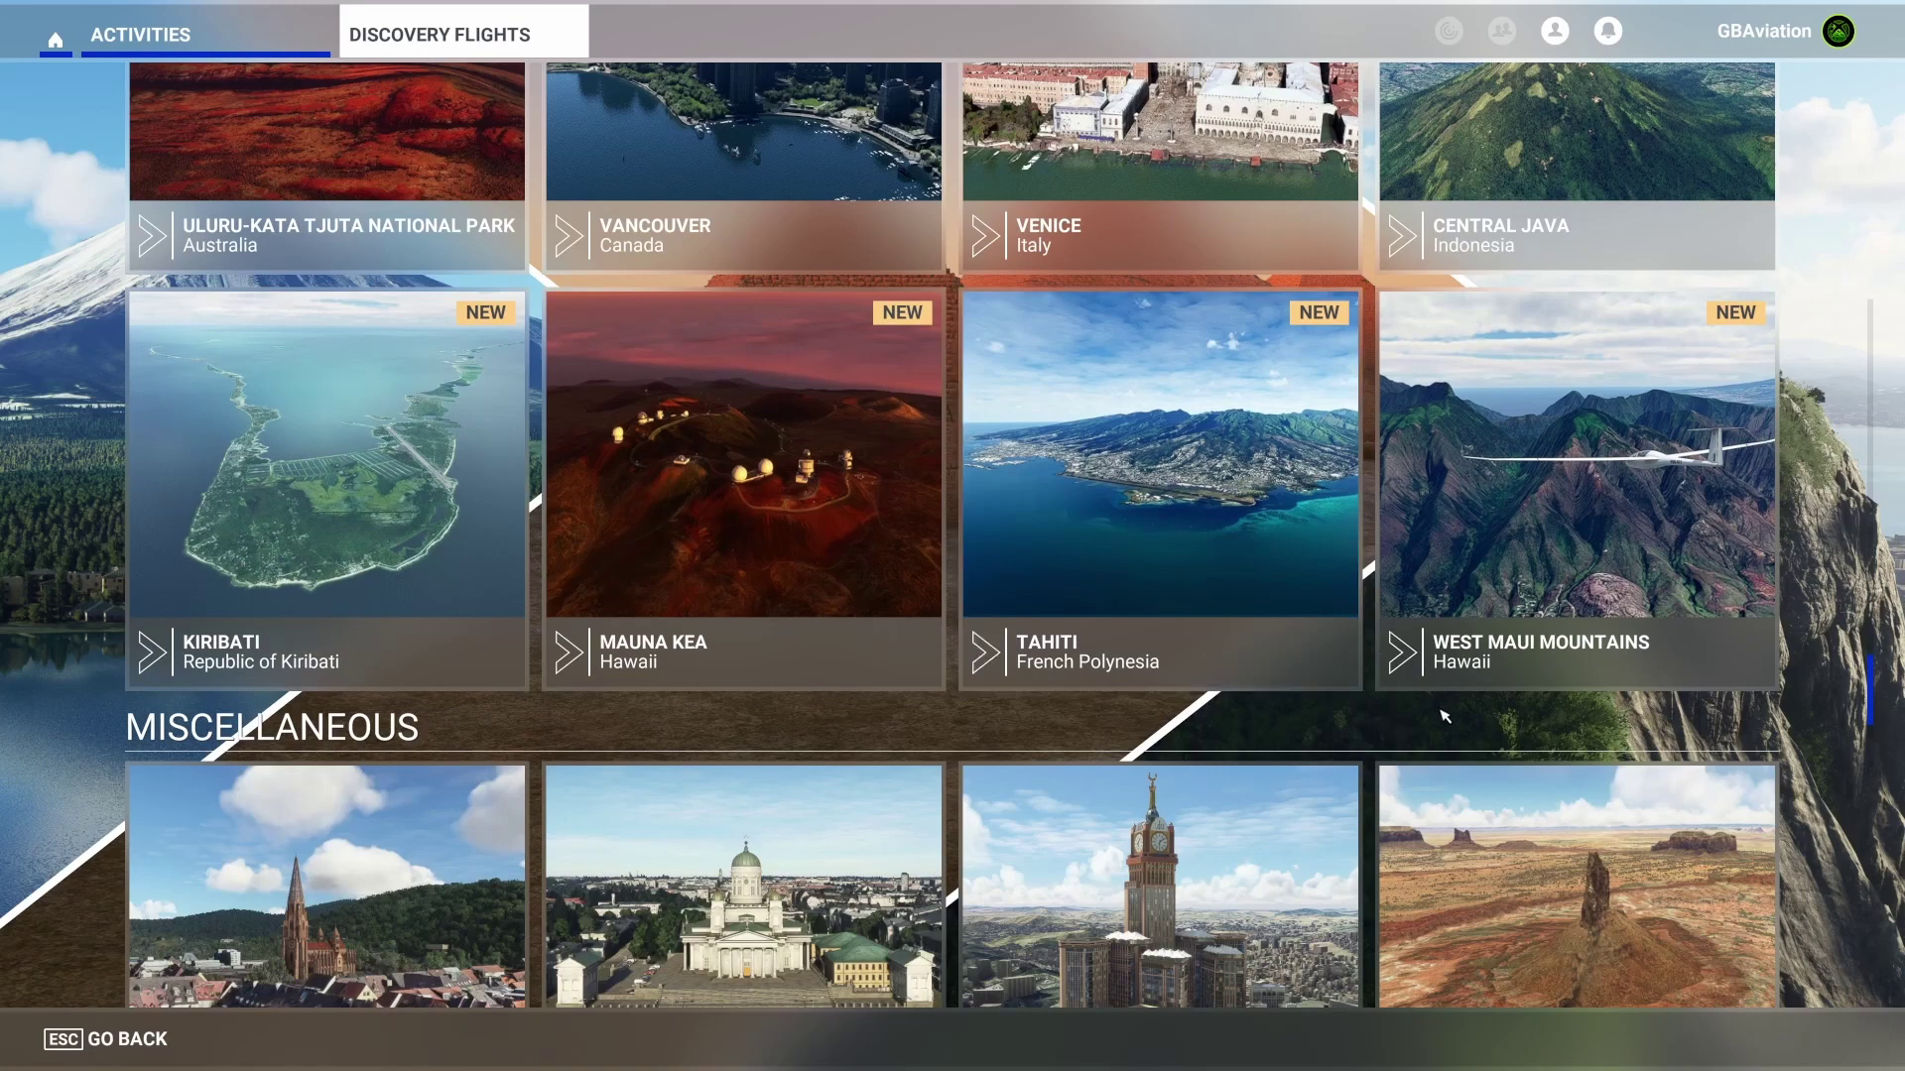
{"action": "scroll", "coordinate": [1220, 751], "scroll_direction": "down", "scroll_amount": 3}
{"action": "scroll", "coordinate": [1220, 751], "scroll_direction": "down", "scroll_amount": 2}
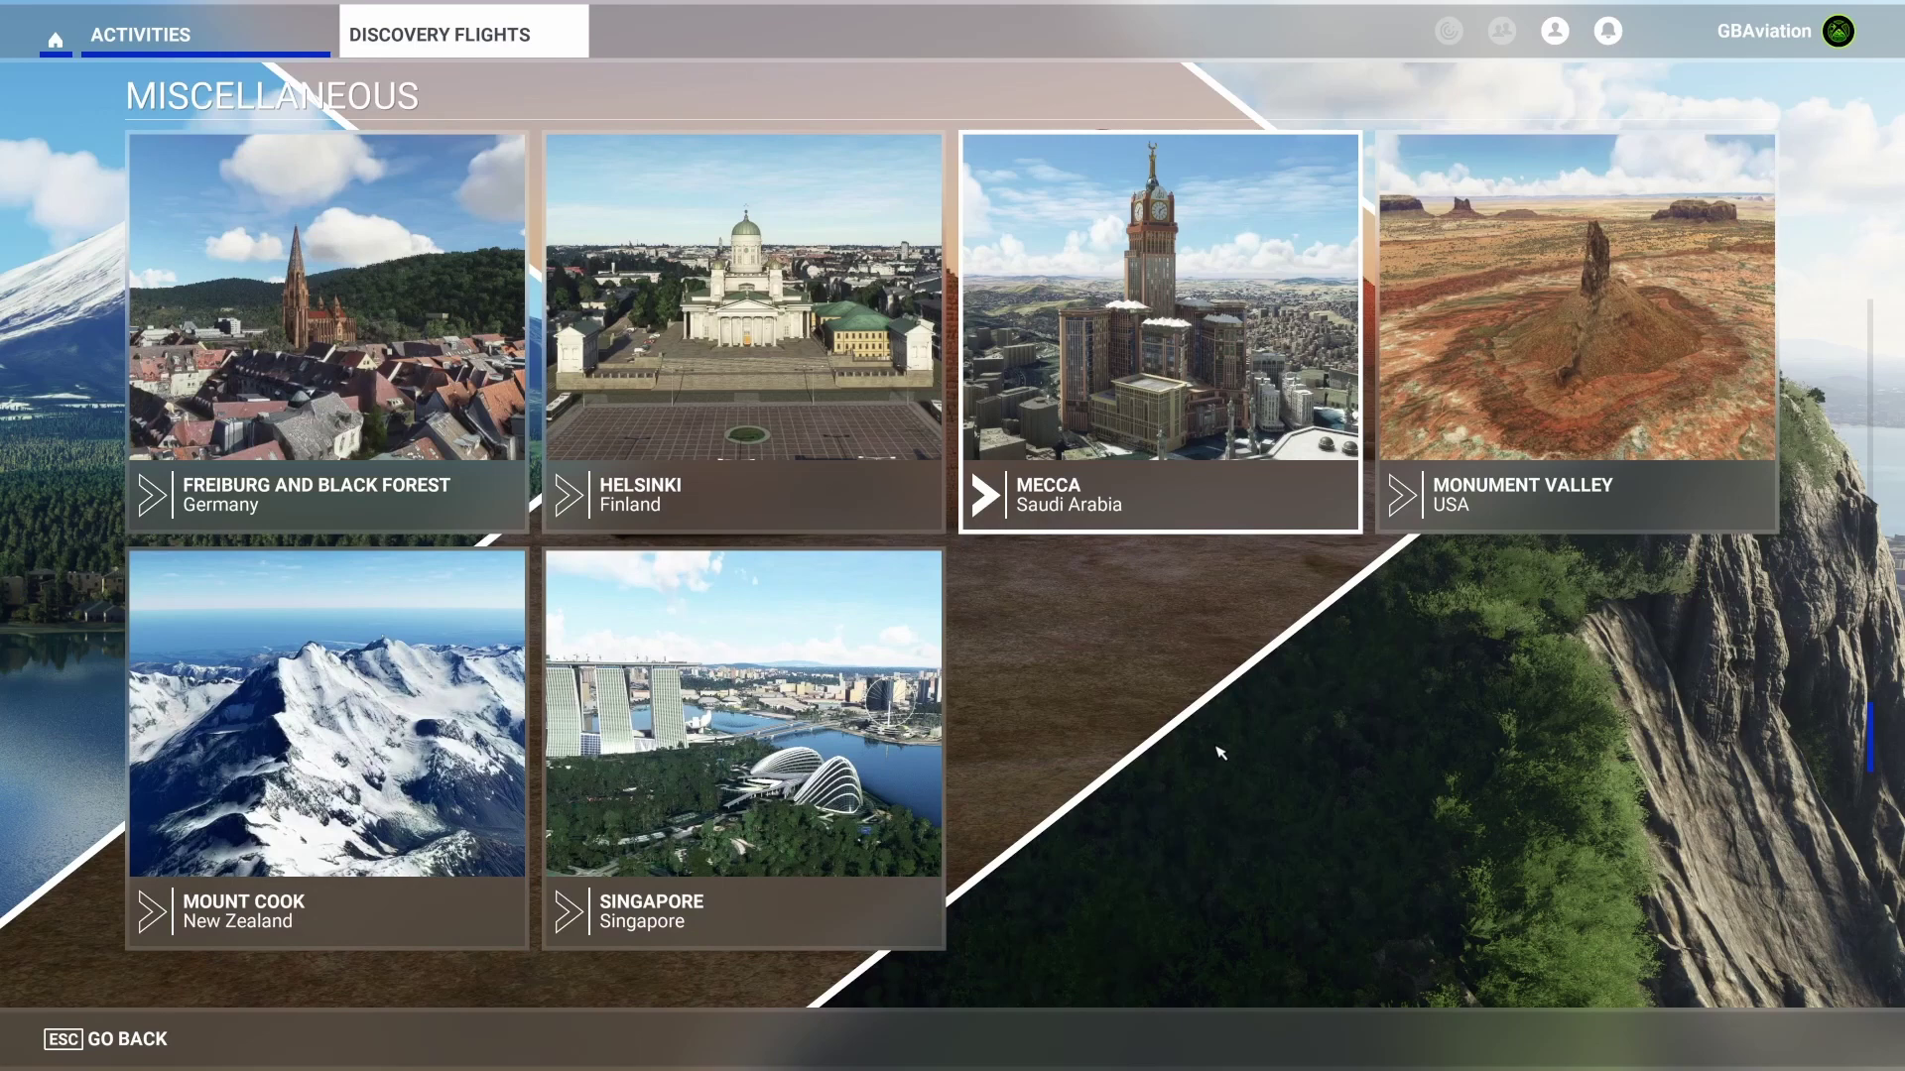
{"action": "left_click", "coordinate": [147, 1050]}
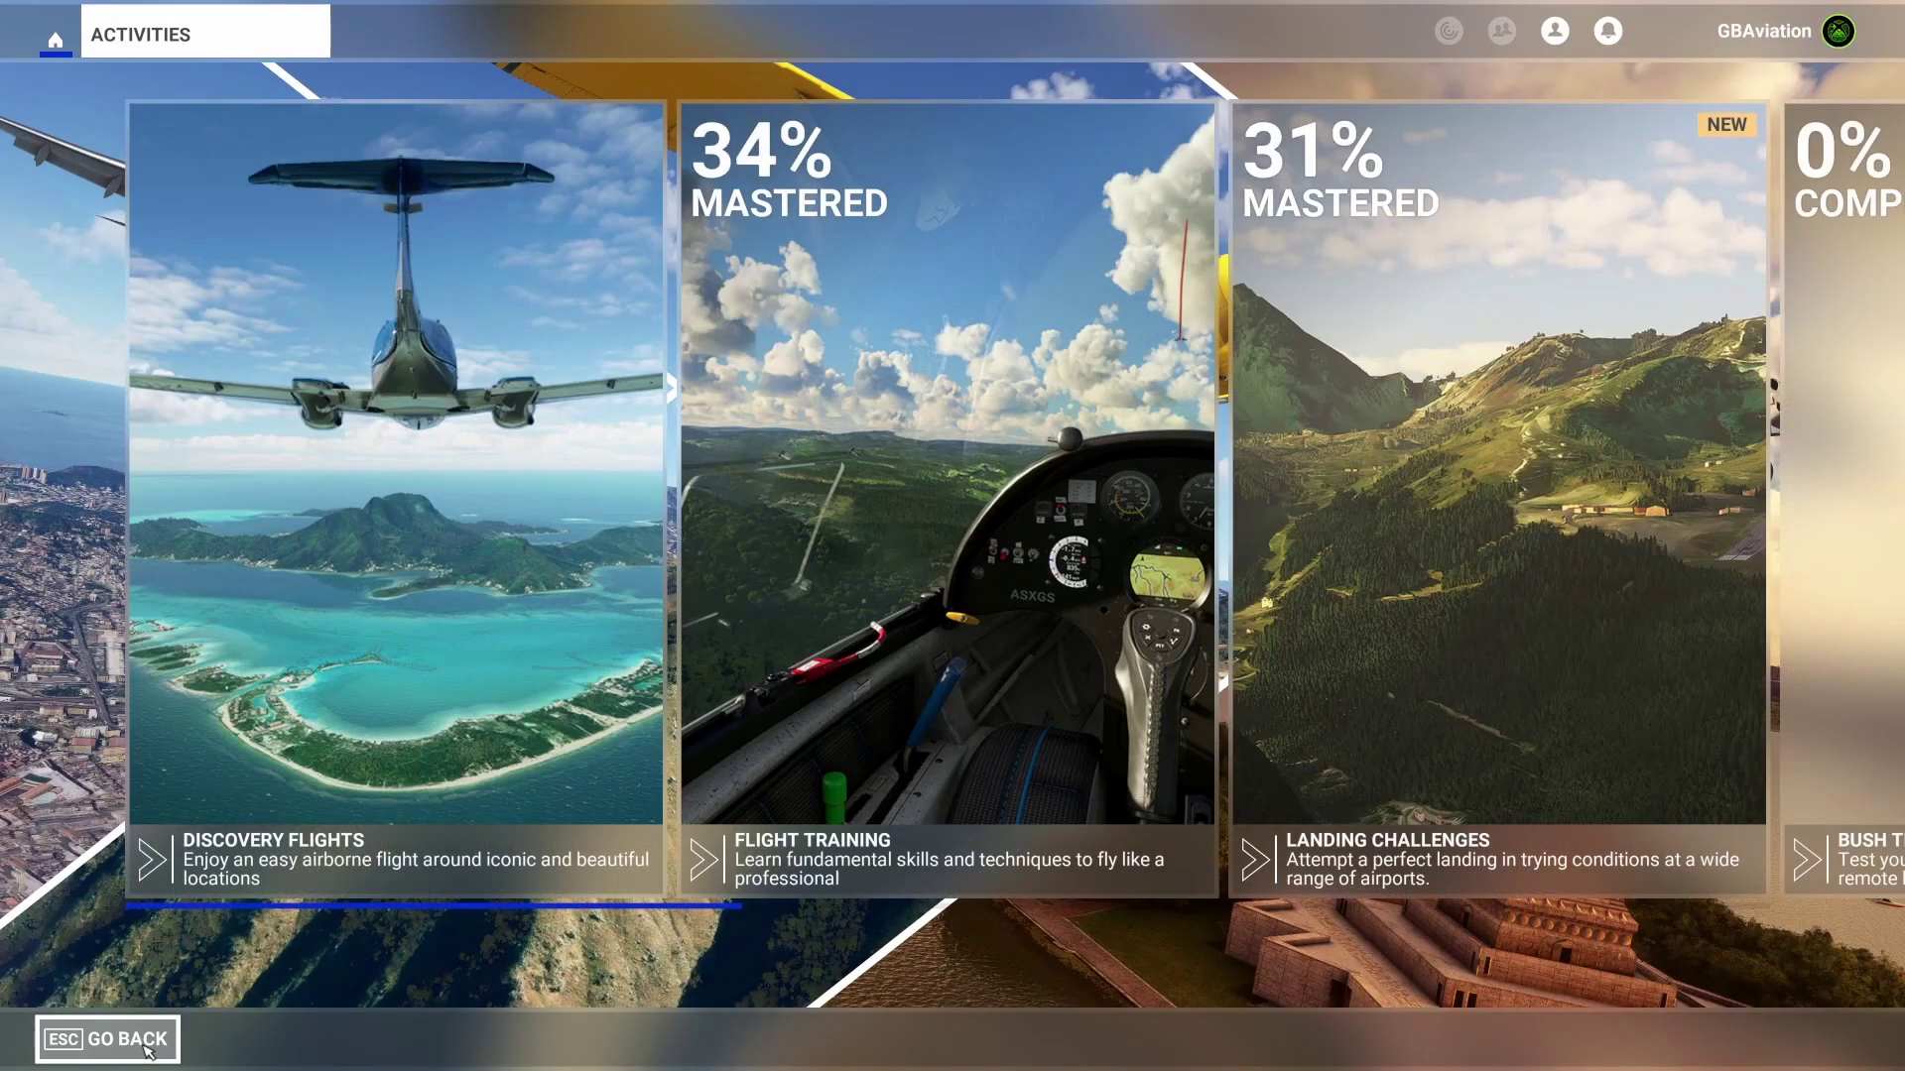
{"action": "left_click", "coordinate": [149, 1048]}
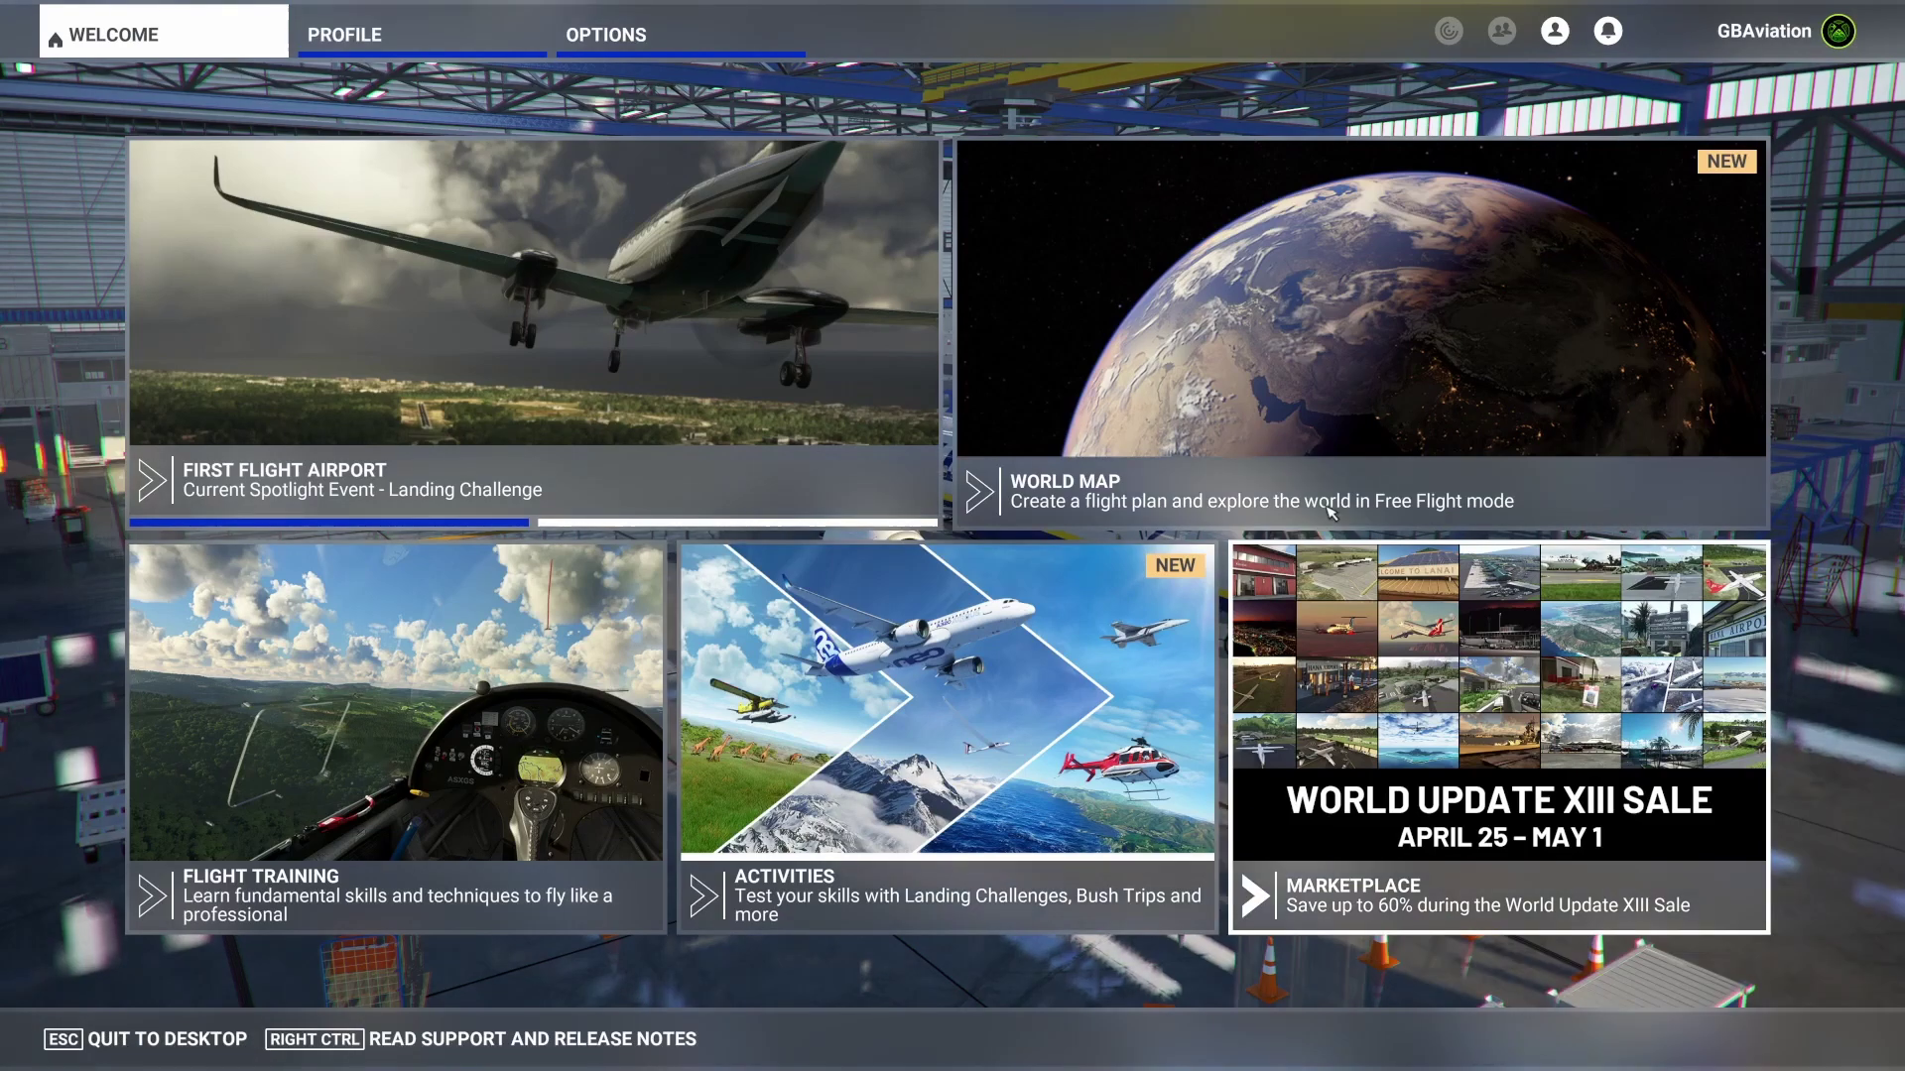
Step: On the World Map, scroll through the 78-aircraft selection list, then close it and return home
{"action": "left_click", "coordinate": [1305, 430]}
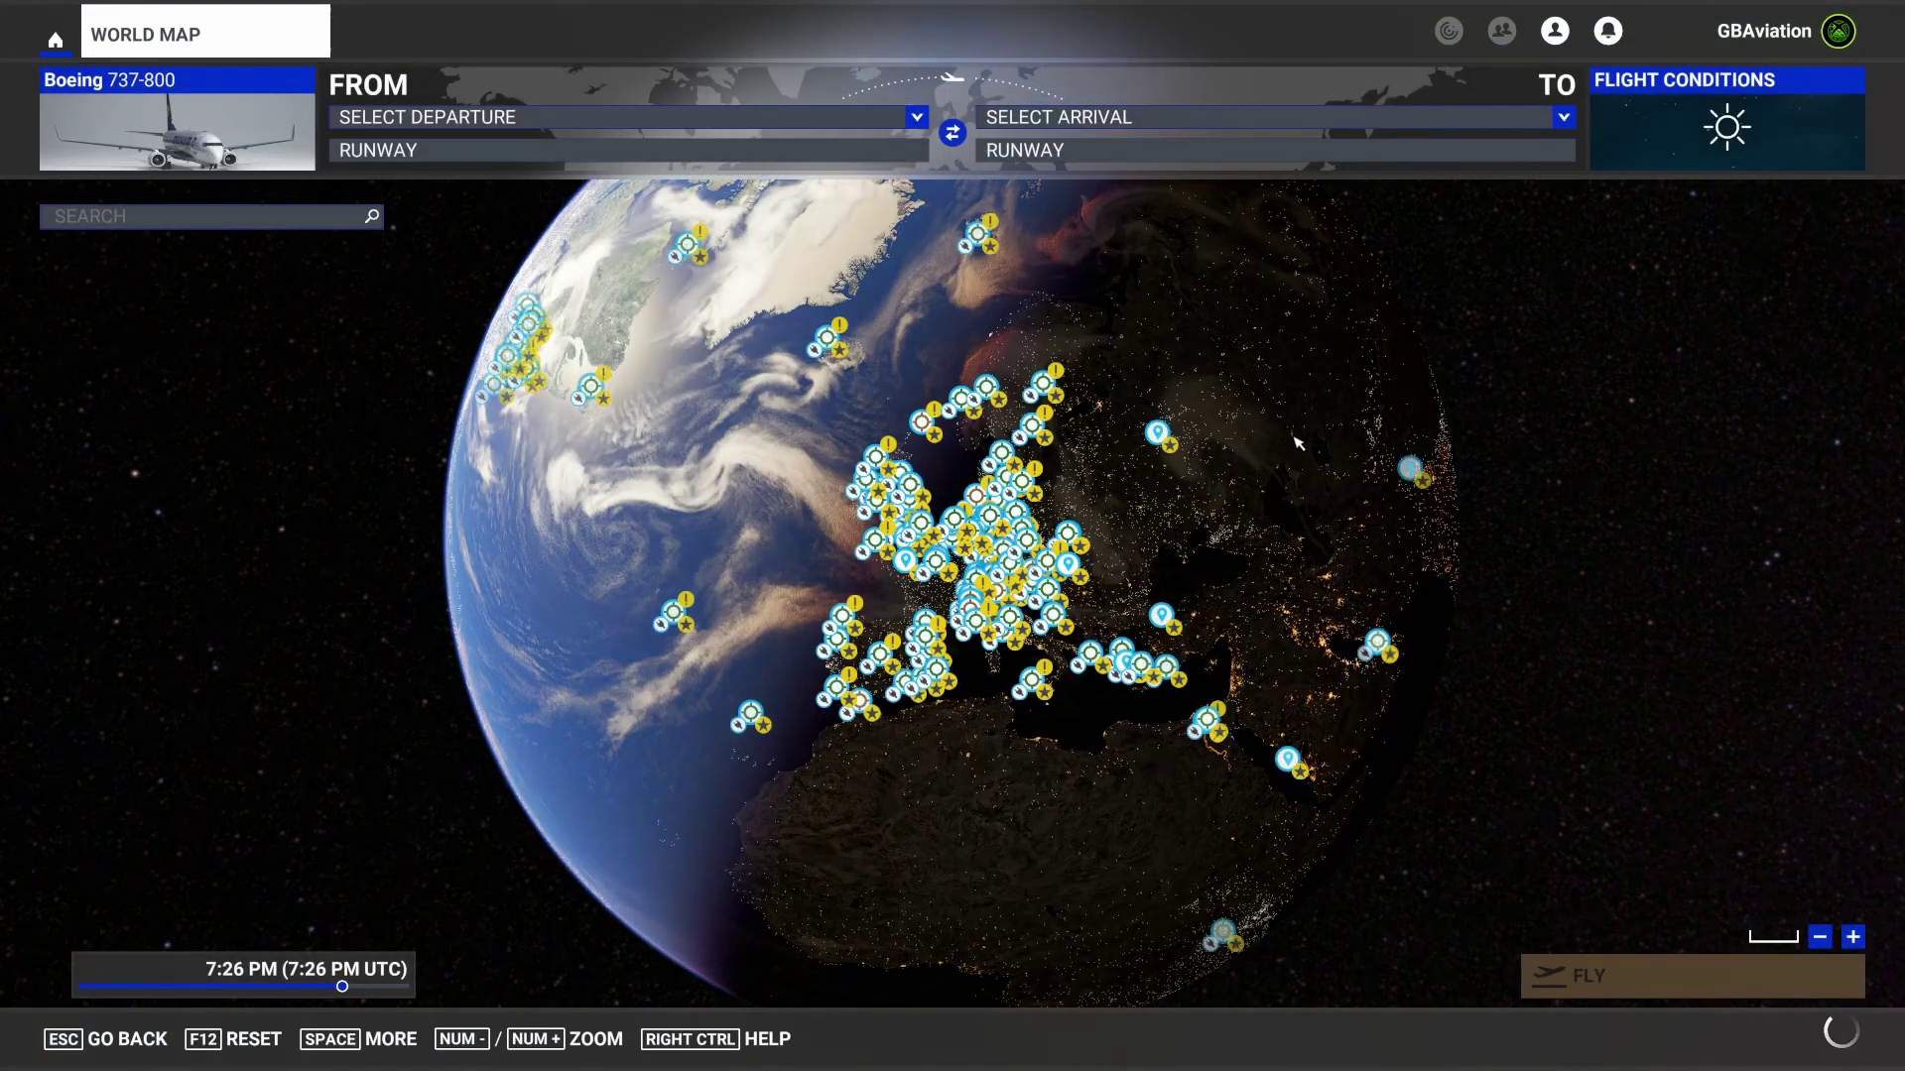
{"action": "left_click", "coordinate": [179, 124]}
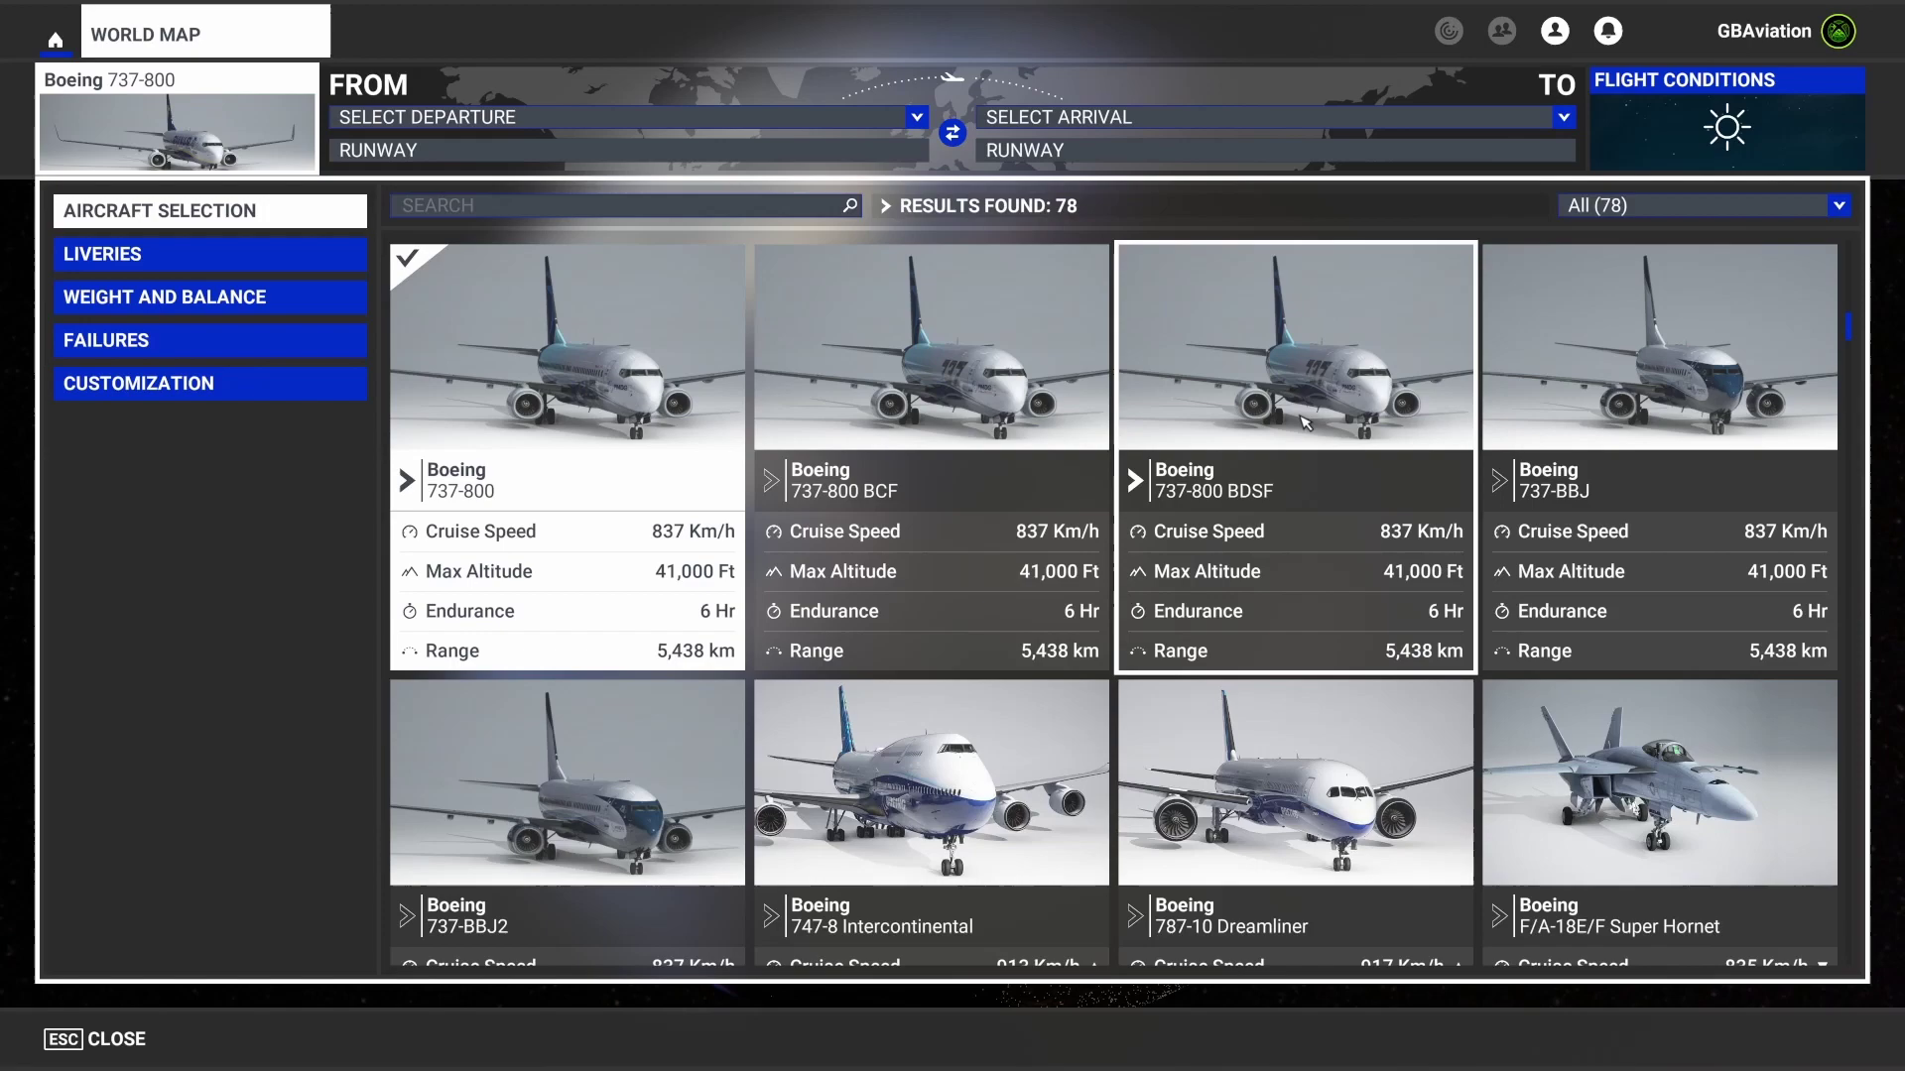
{"action": "scroll", "coordinate": [1305, 422], "scroll_direction": "down", "scroll_amount": 3}
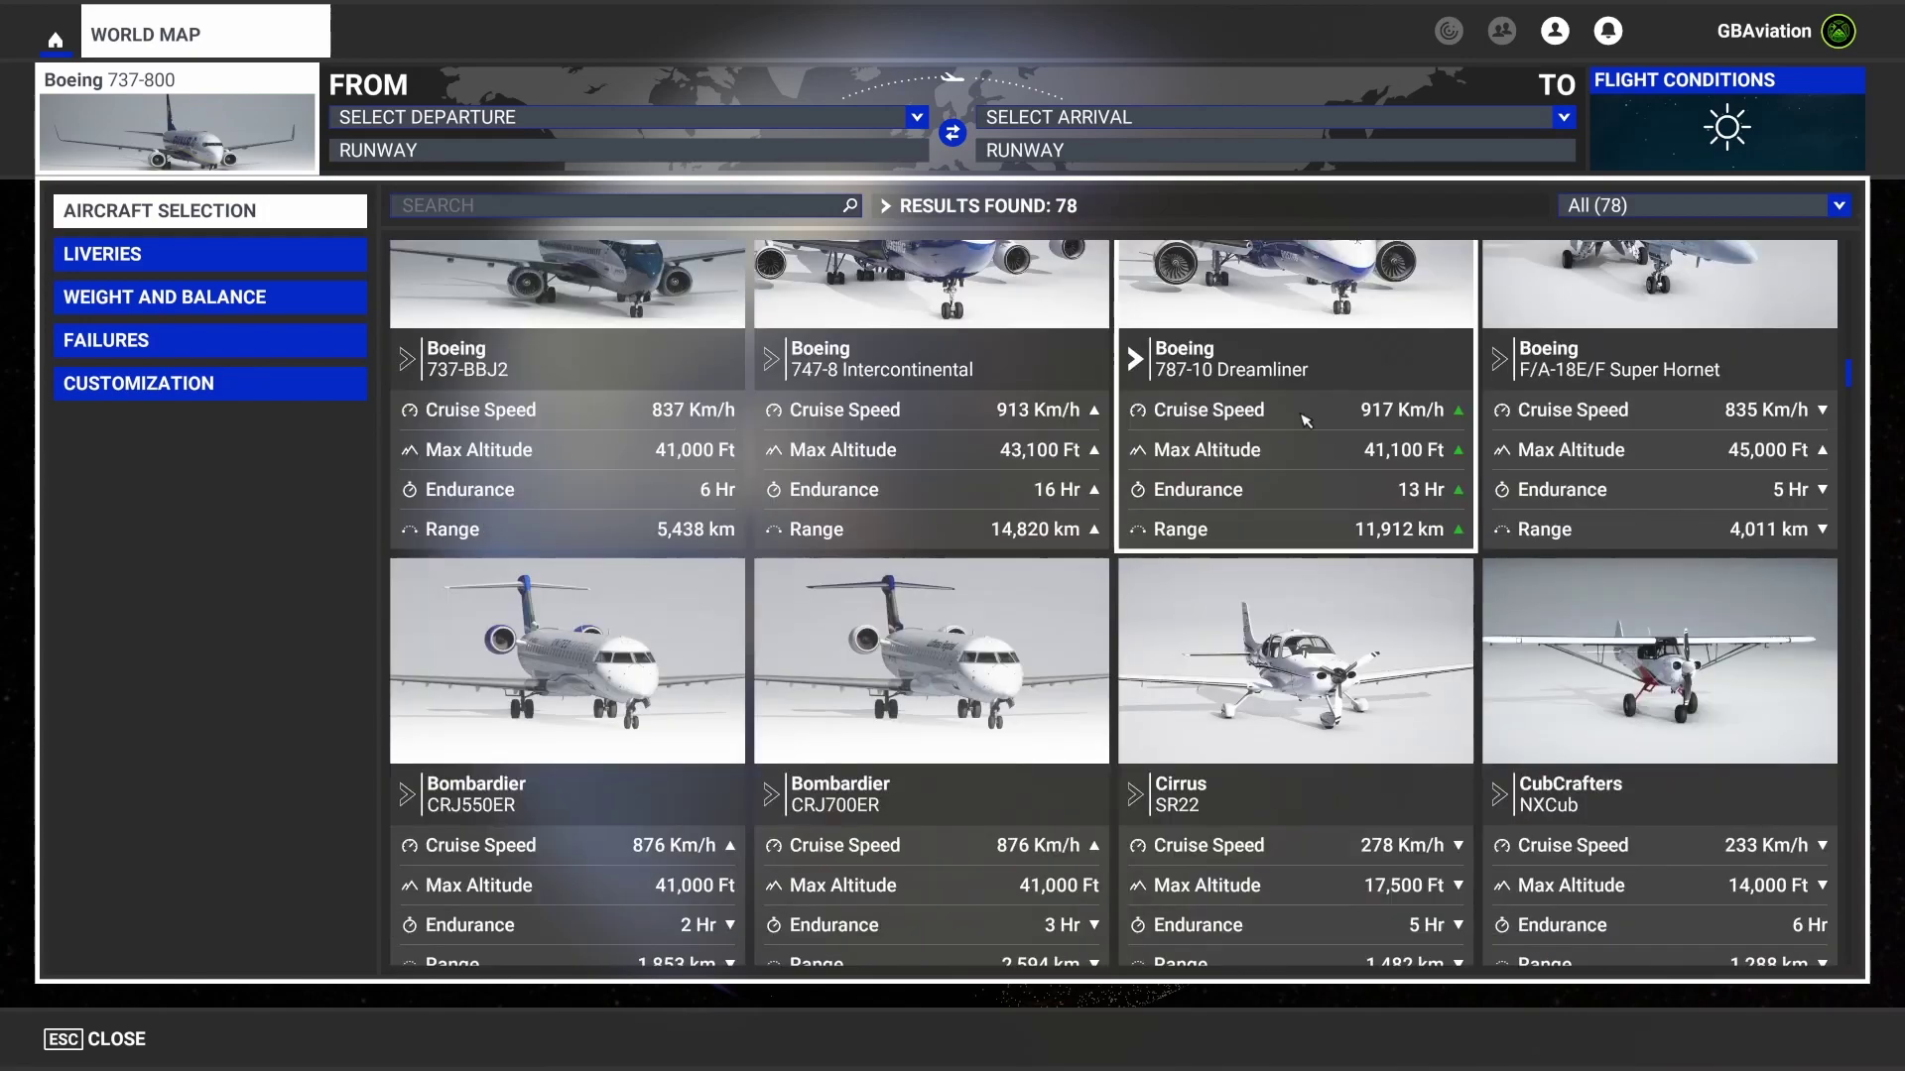
{"action": "scroll", "coordinate": [1305, 422], "scroll_direction": "down", "scroll_amount": 2}
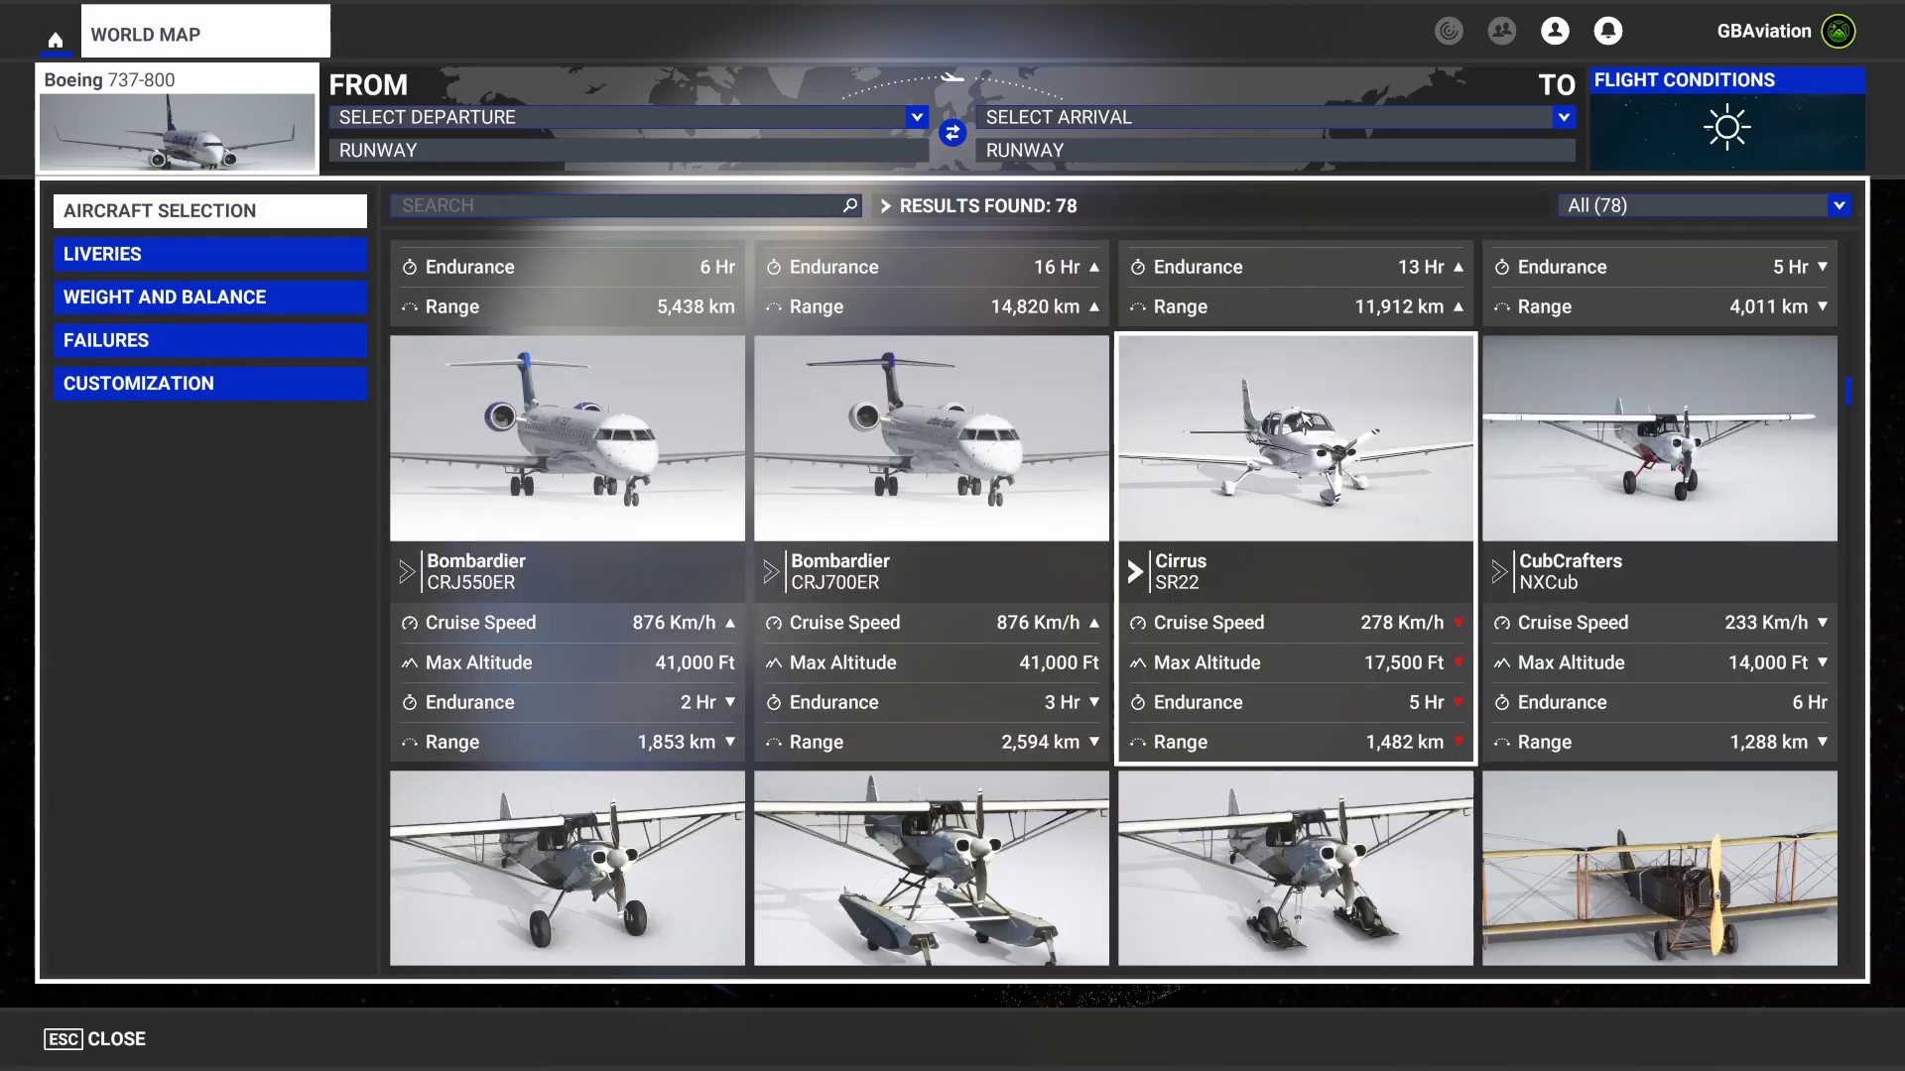
{"action": "scroll", "coordinate": [1305, 422], "scroll_direction": "down", "scroll_amount": 2}
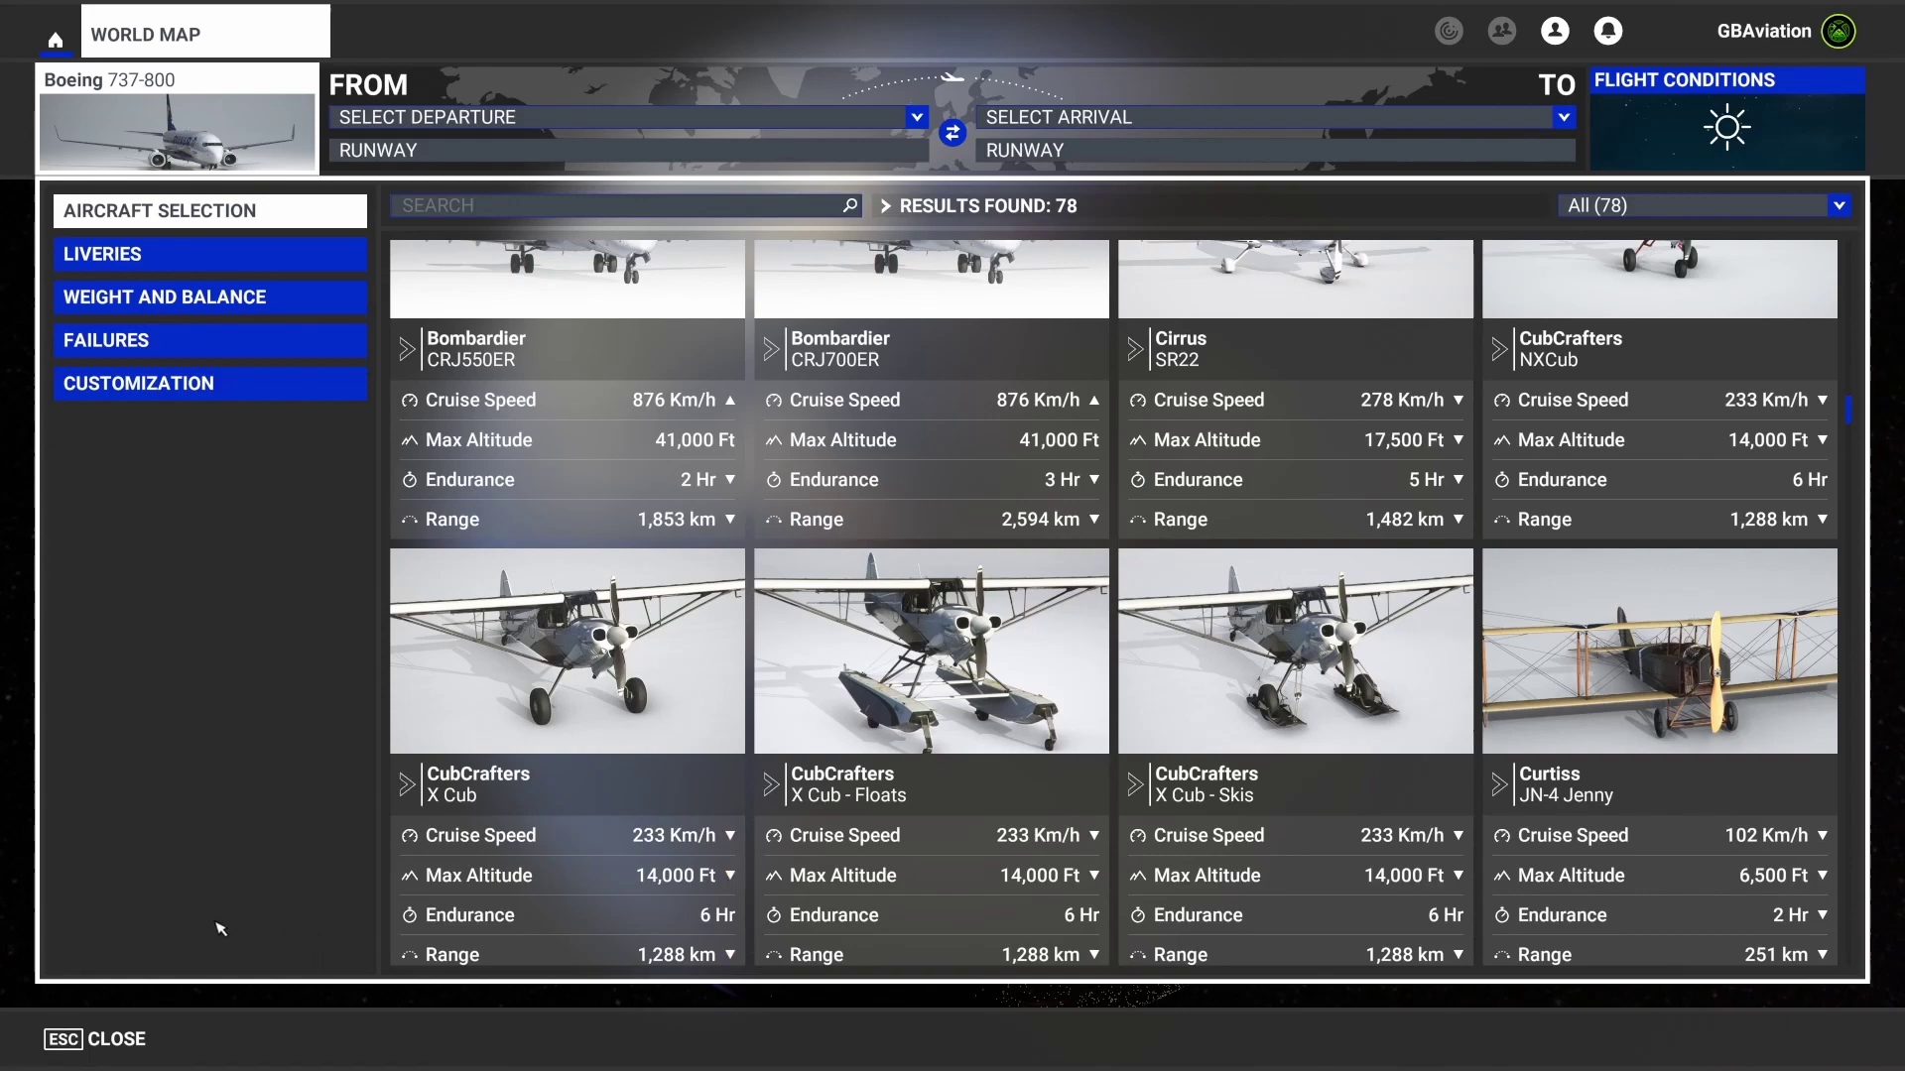
{"action": "left_click", "coordinate": [109, 1037]}
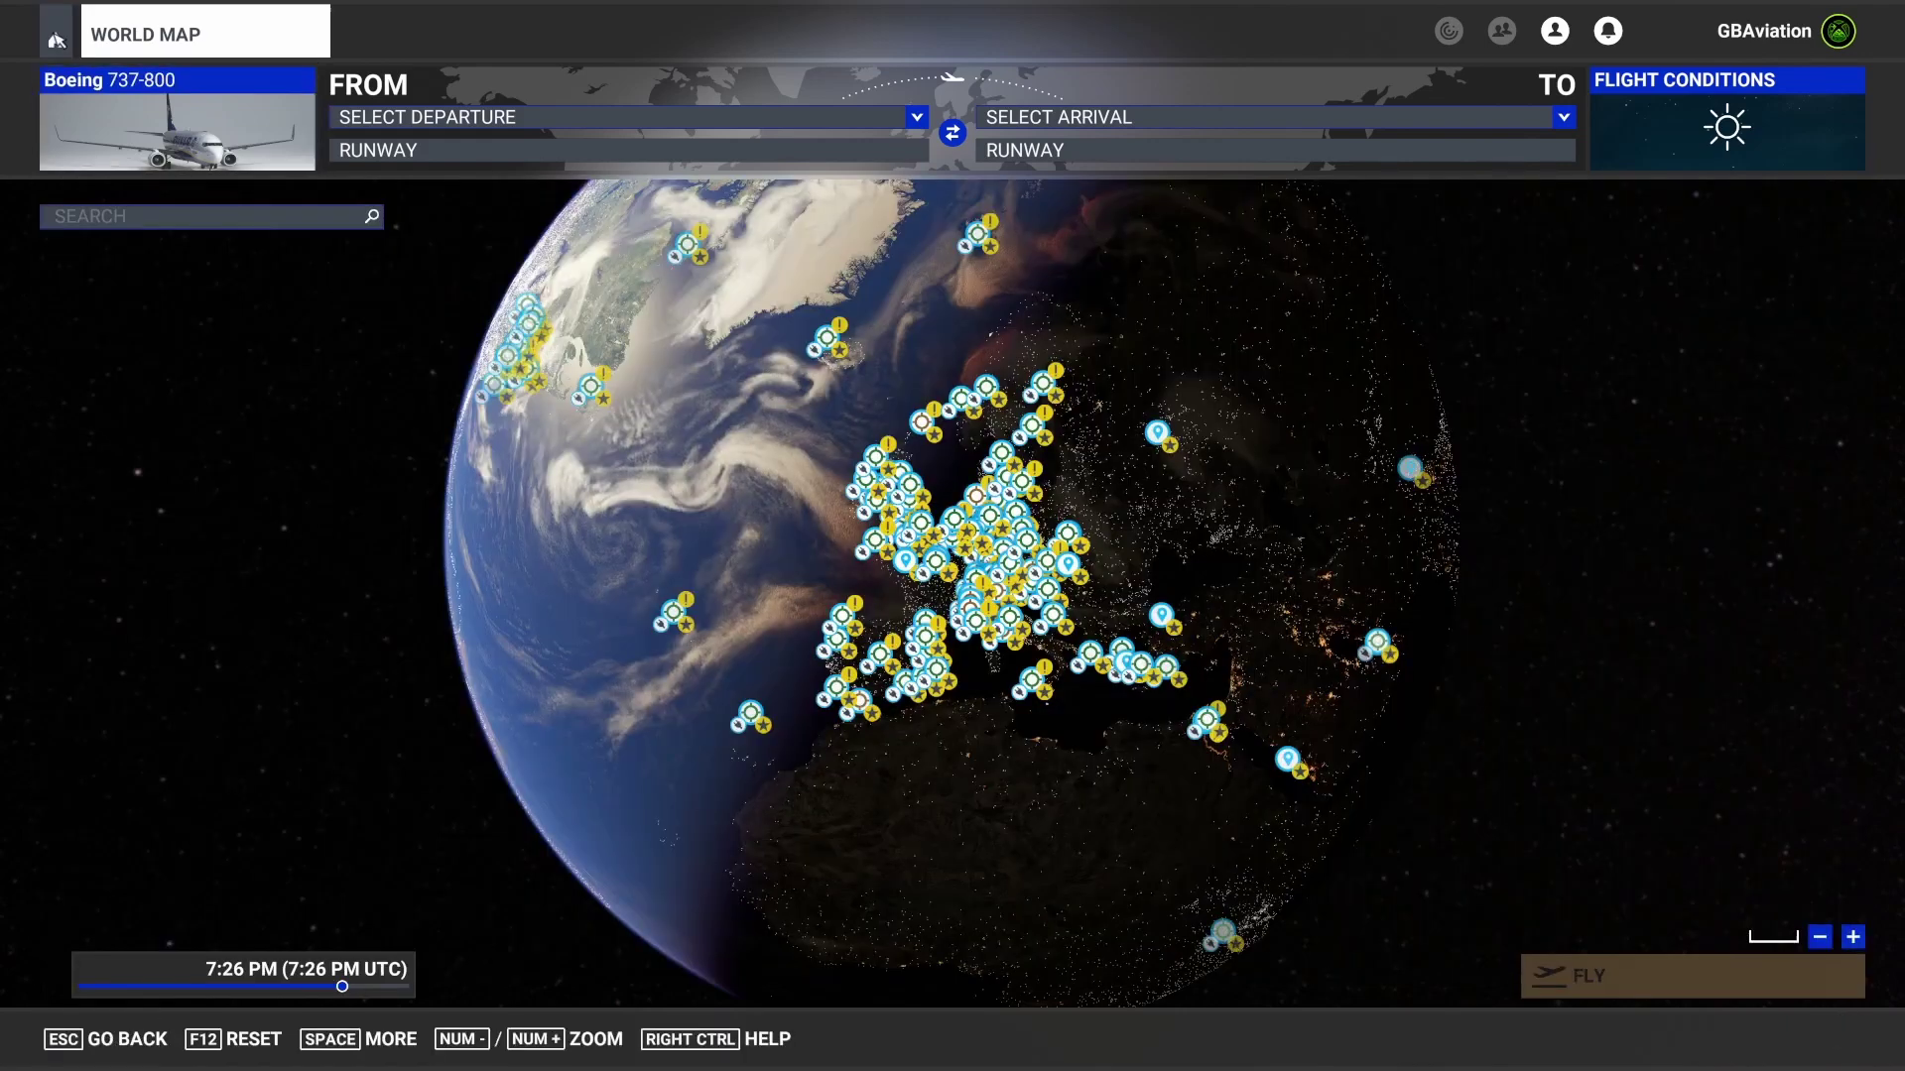
{"action": "left_click", "coordinate": [57, 40]}
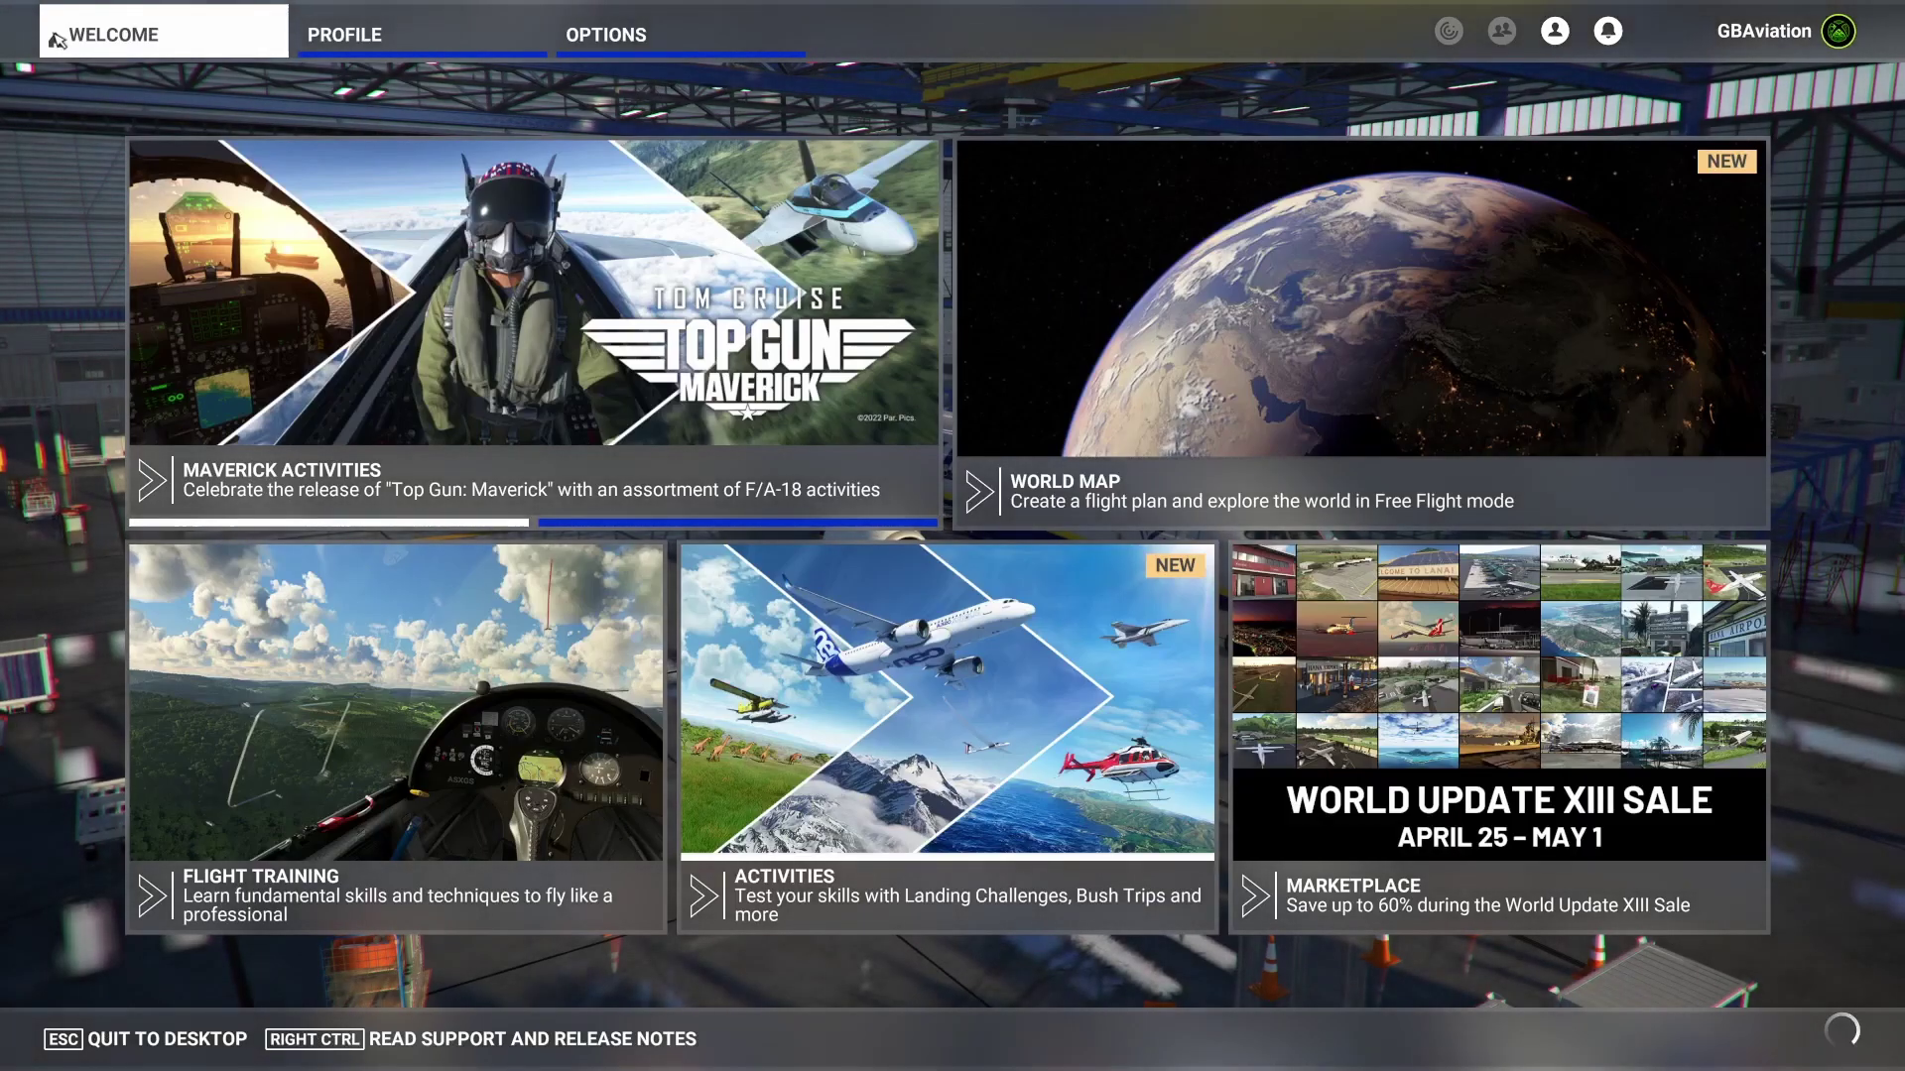